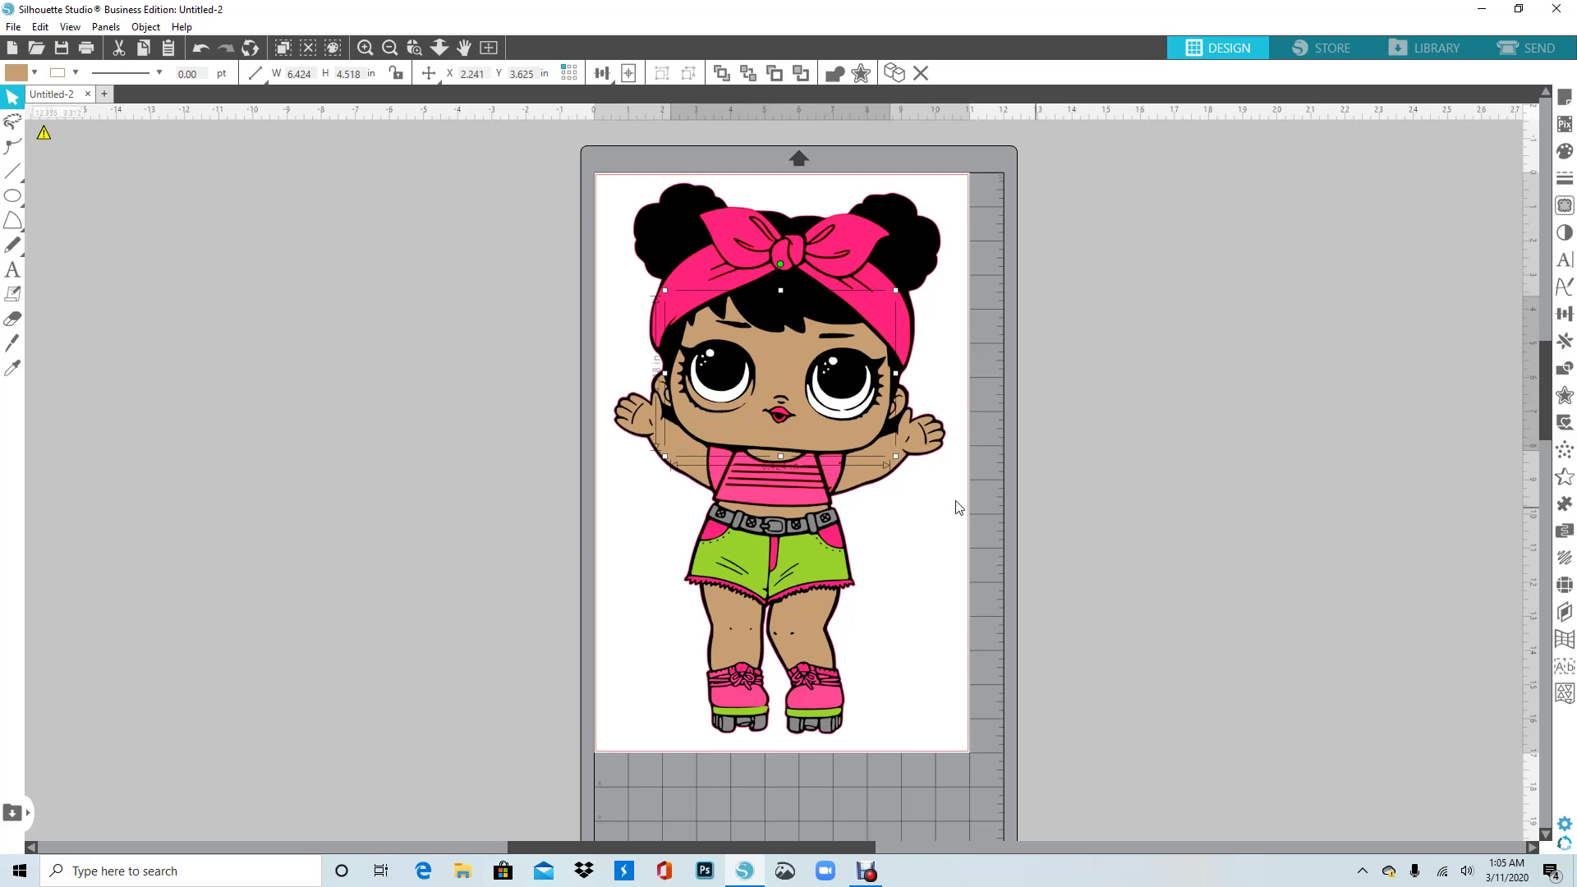
- Move the brown face piece off the doll into the empty area right of the mat
click(806, 654)
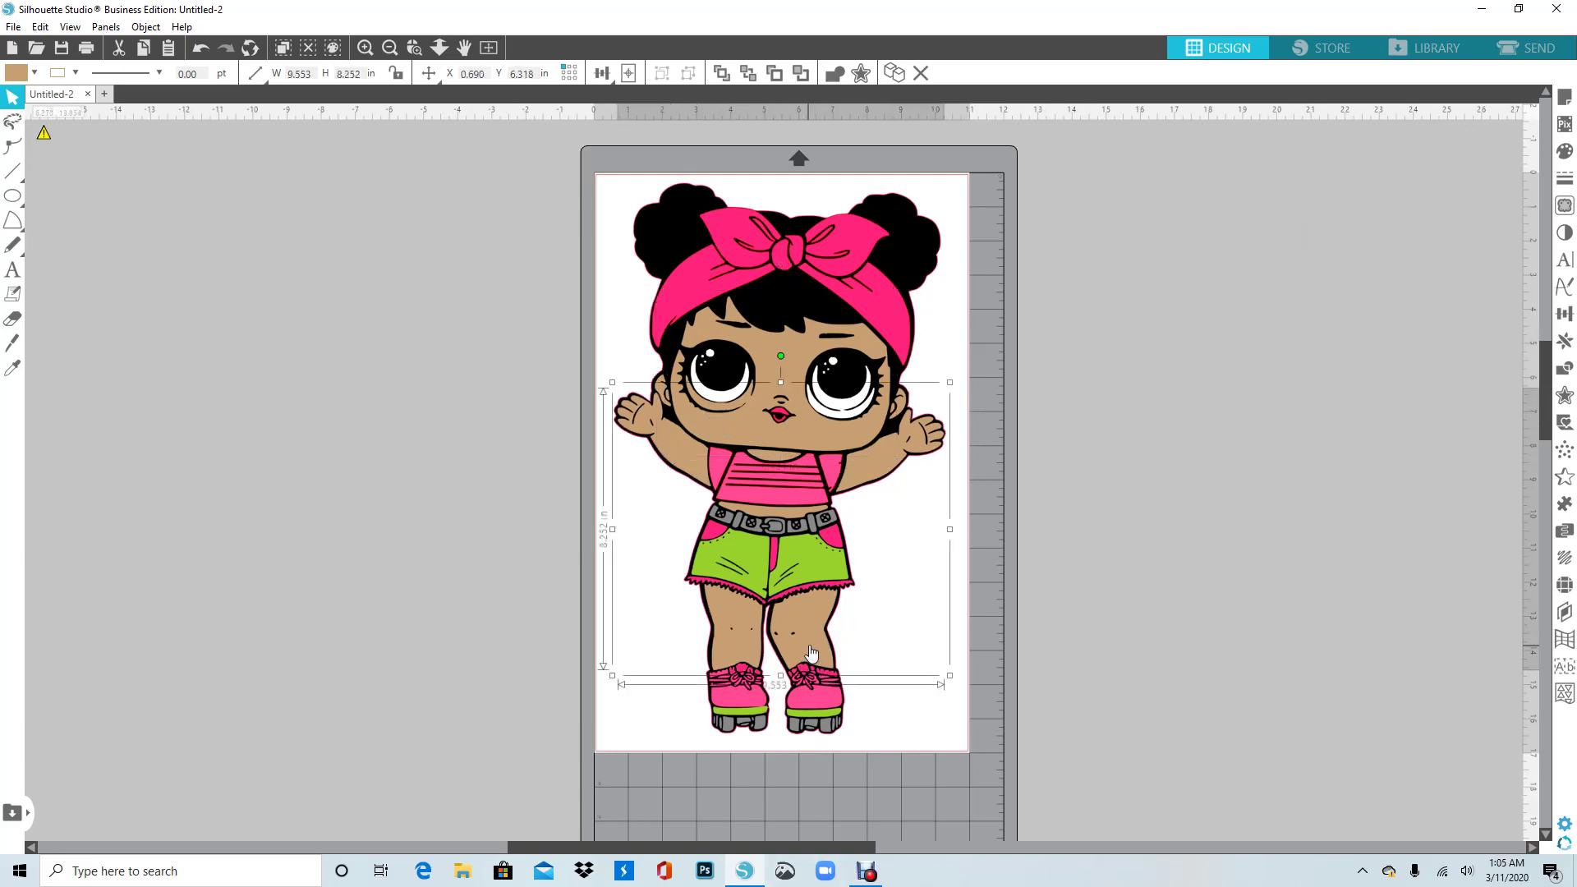
drag(813, 651, 812, 651)
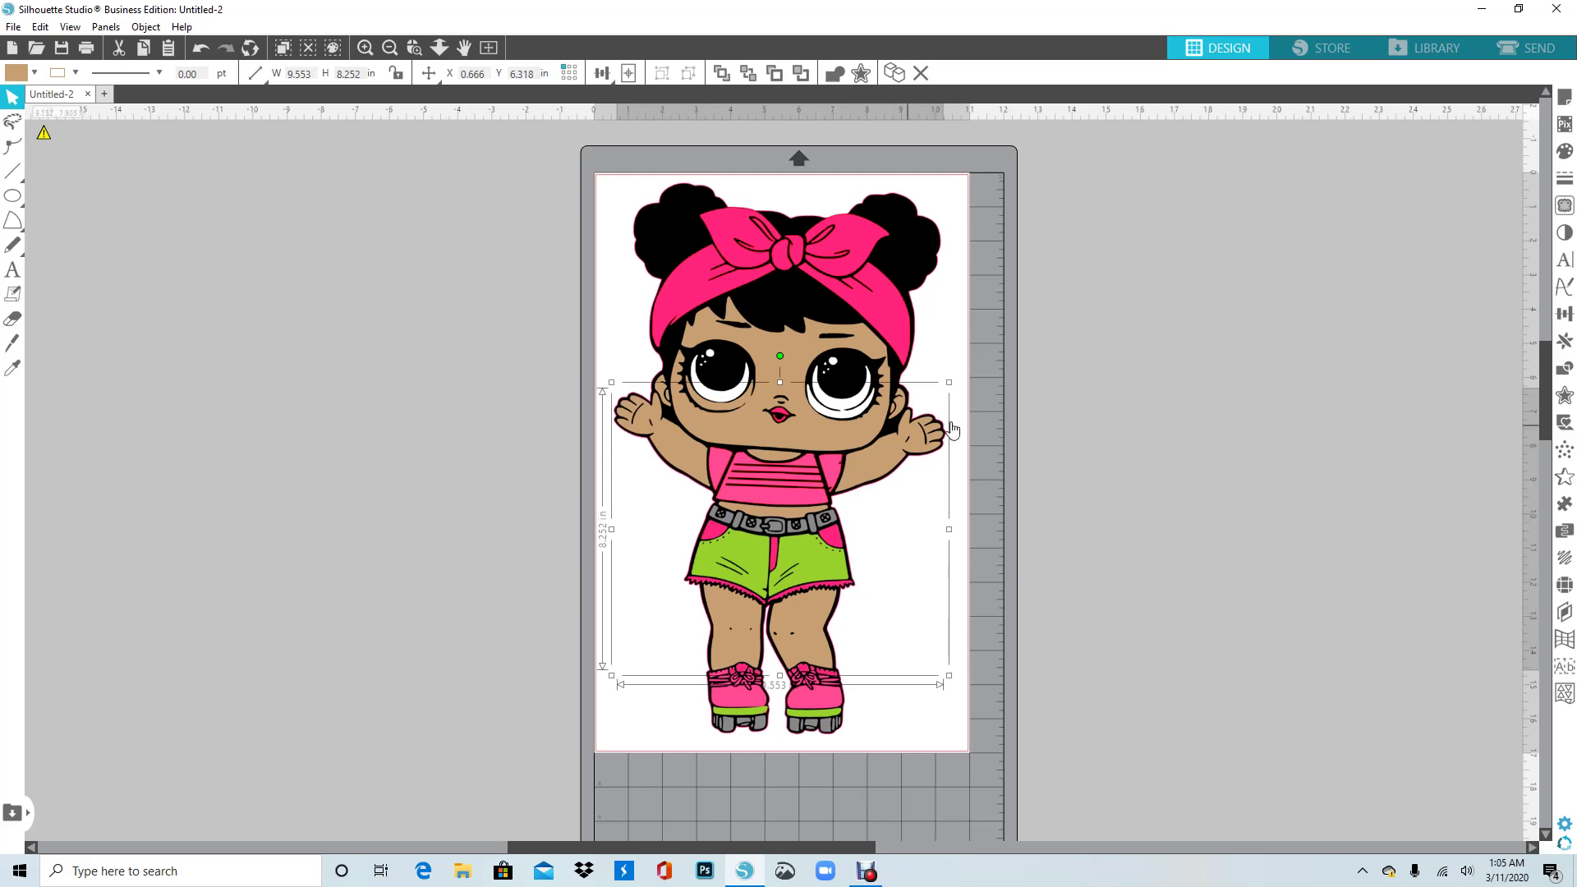
click(1087, 427)
drag(811, 435, 1228, 434)
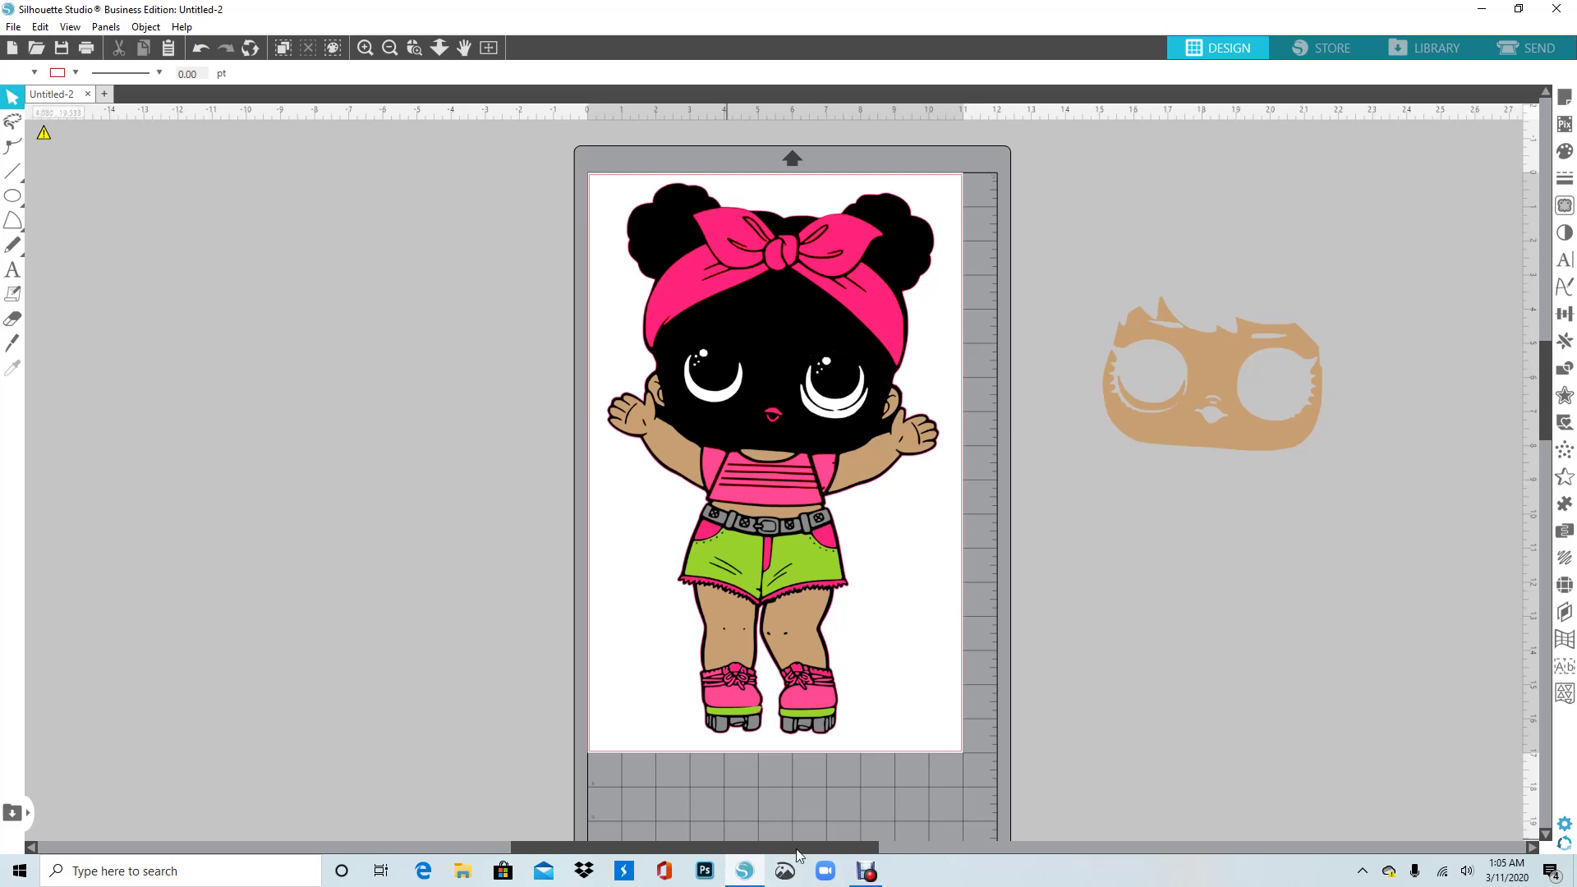
- Duplicate the brown face piece and move the duplicate clear of the original
drag(749, 849, 964, 854)
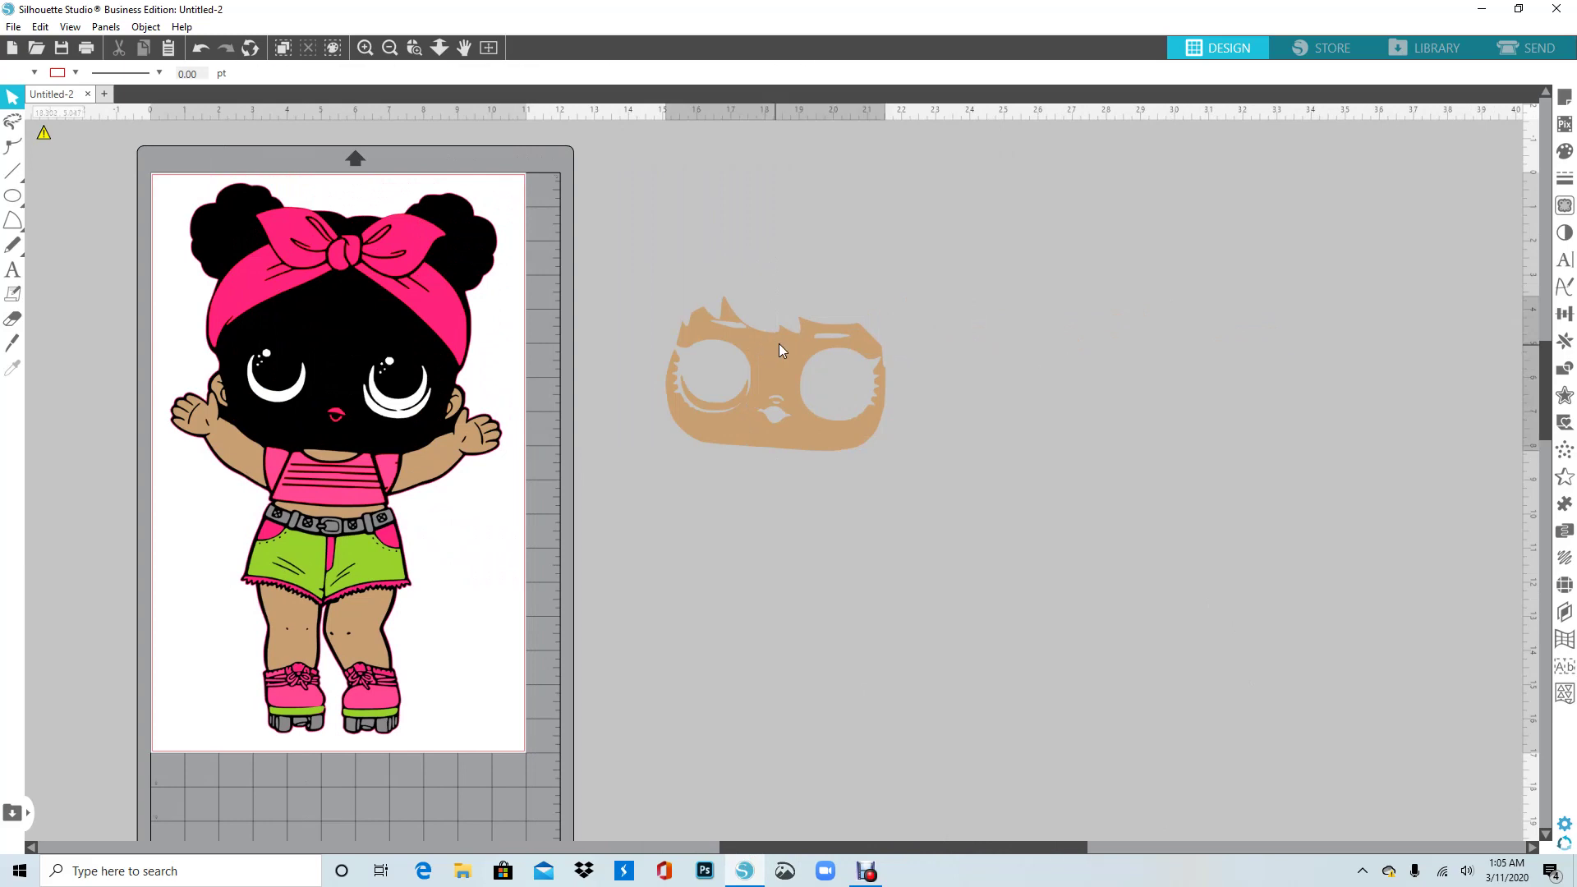
click(713, 367)
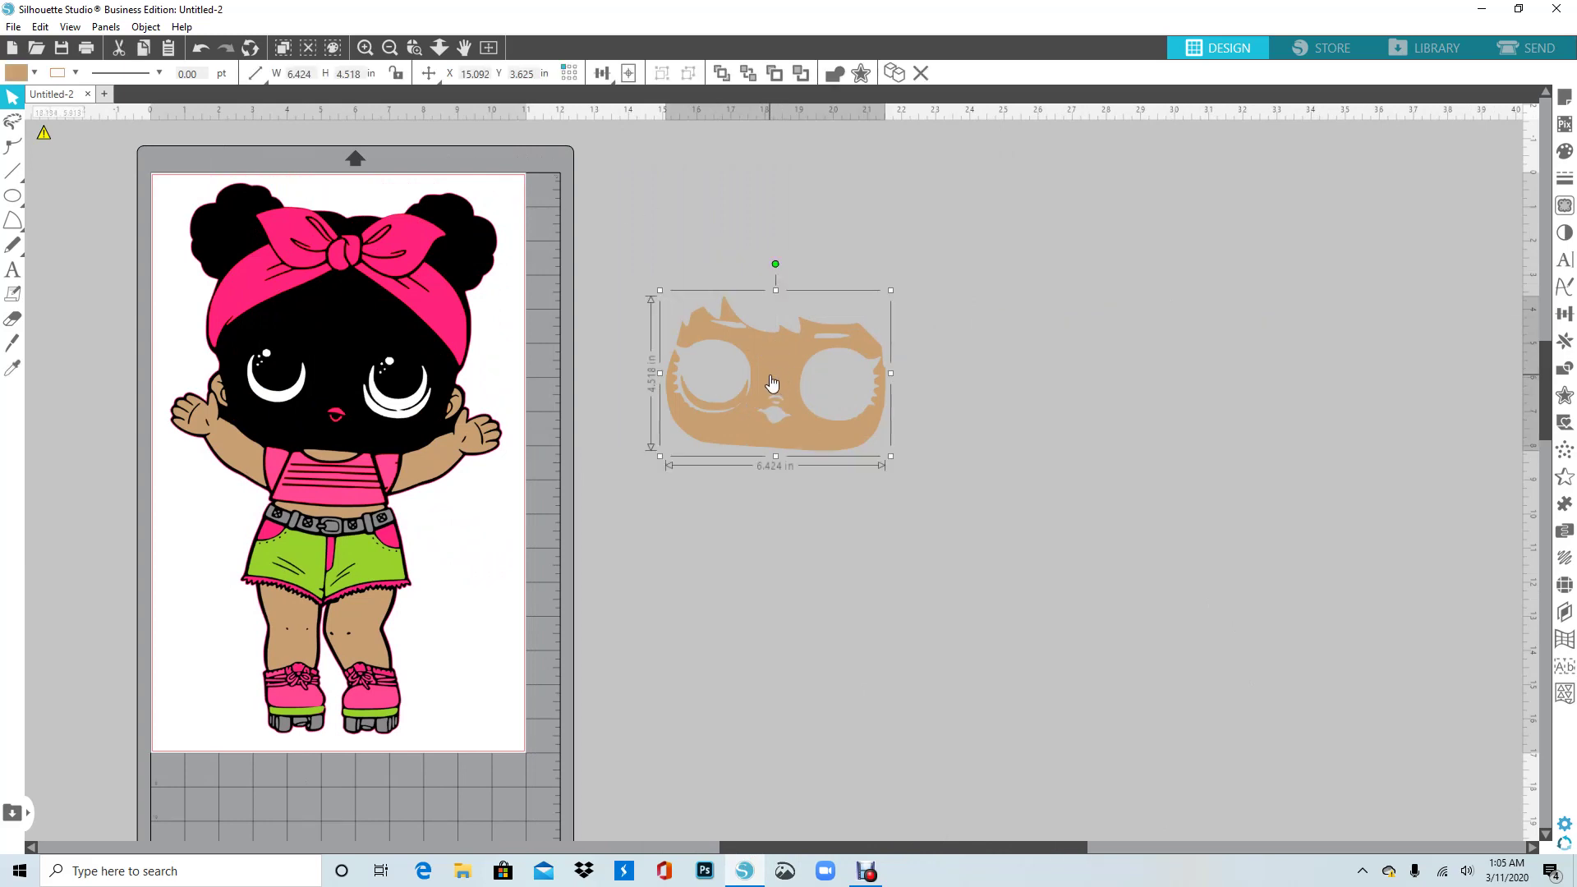
key(i)
key(ctrl+d)
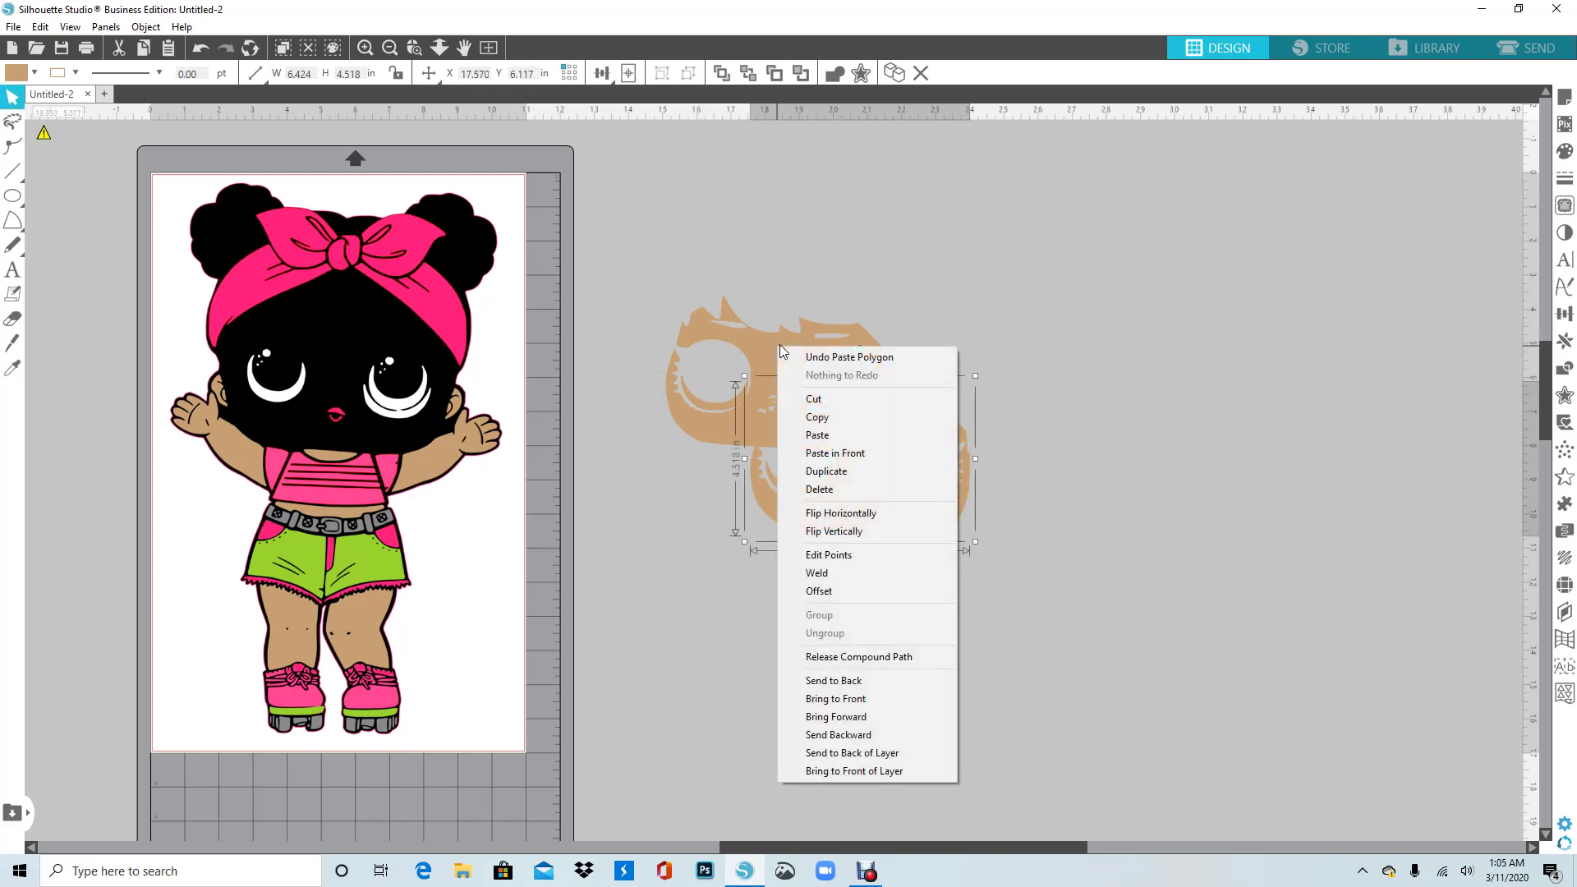
right_click(779, 345)
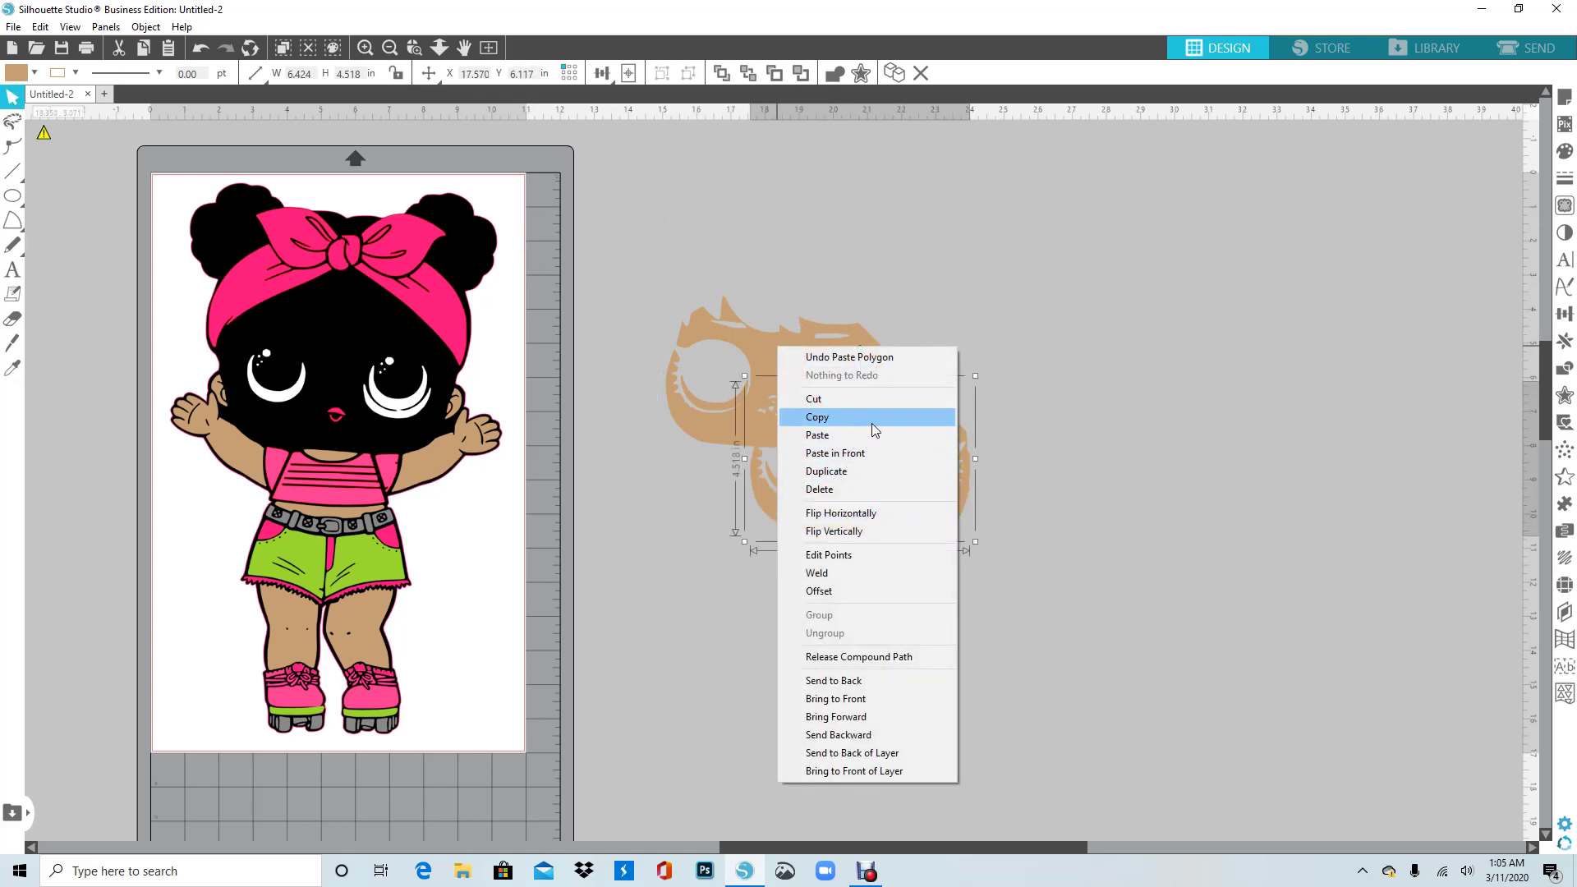
click(1097, 444)
drag(886, 514, 1067, 525)
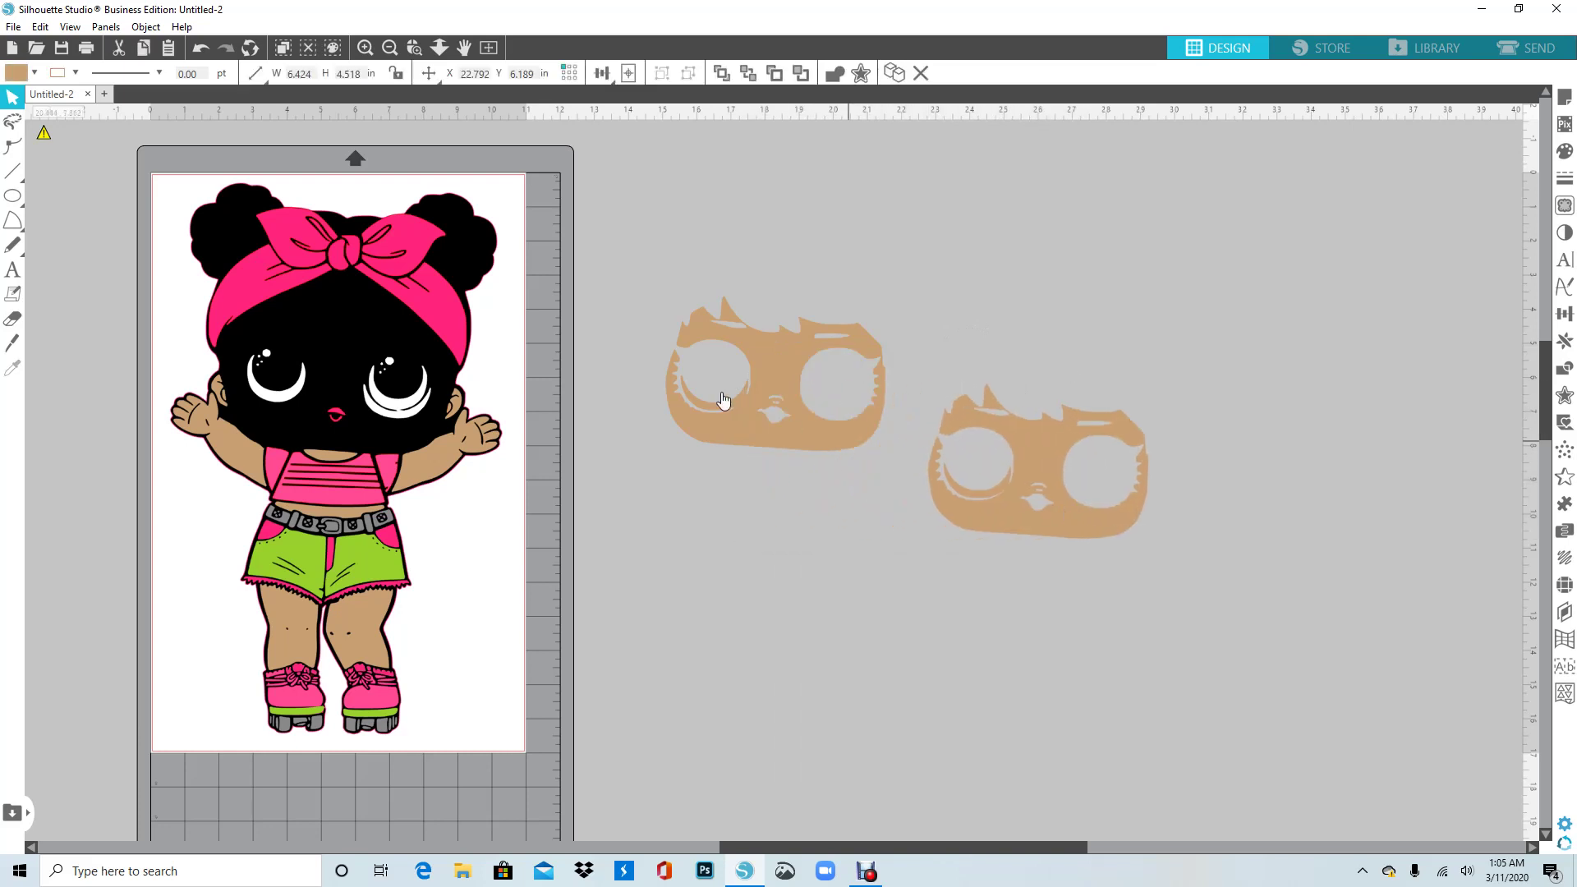
- Copy the original face piece and move its duplicate farther away, up and to the right
click(765, 365)
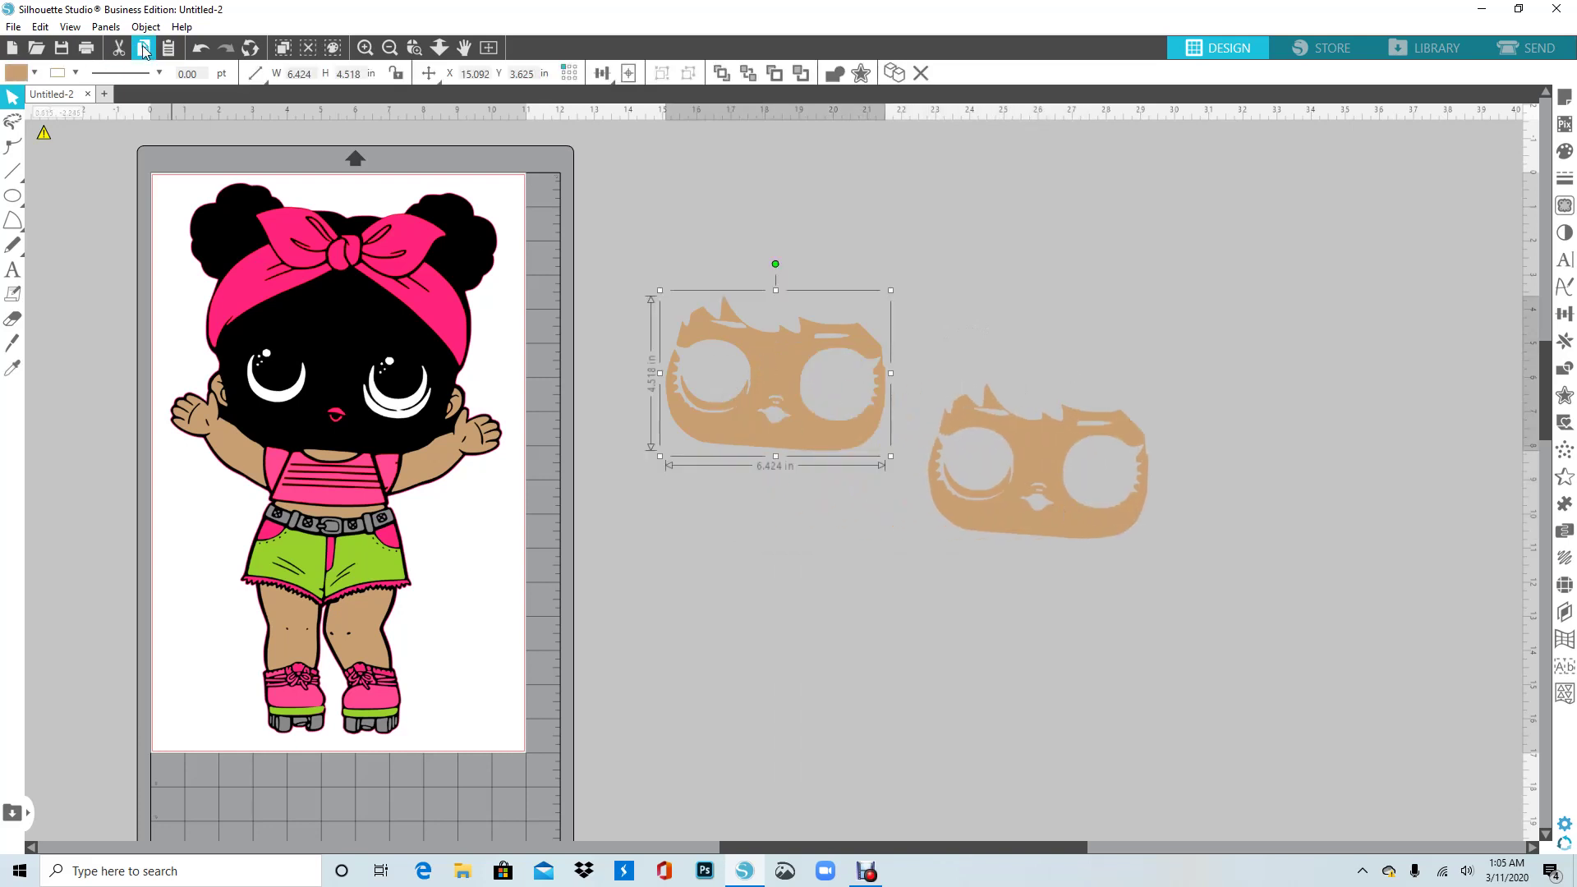
click(144, 49)
click(1102, 366)
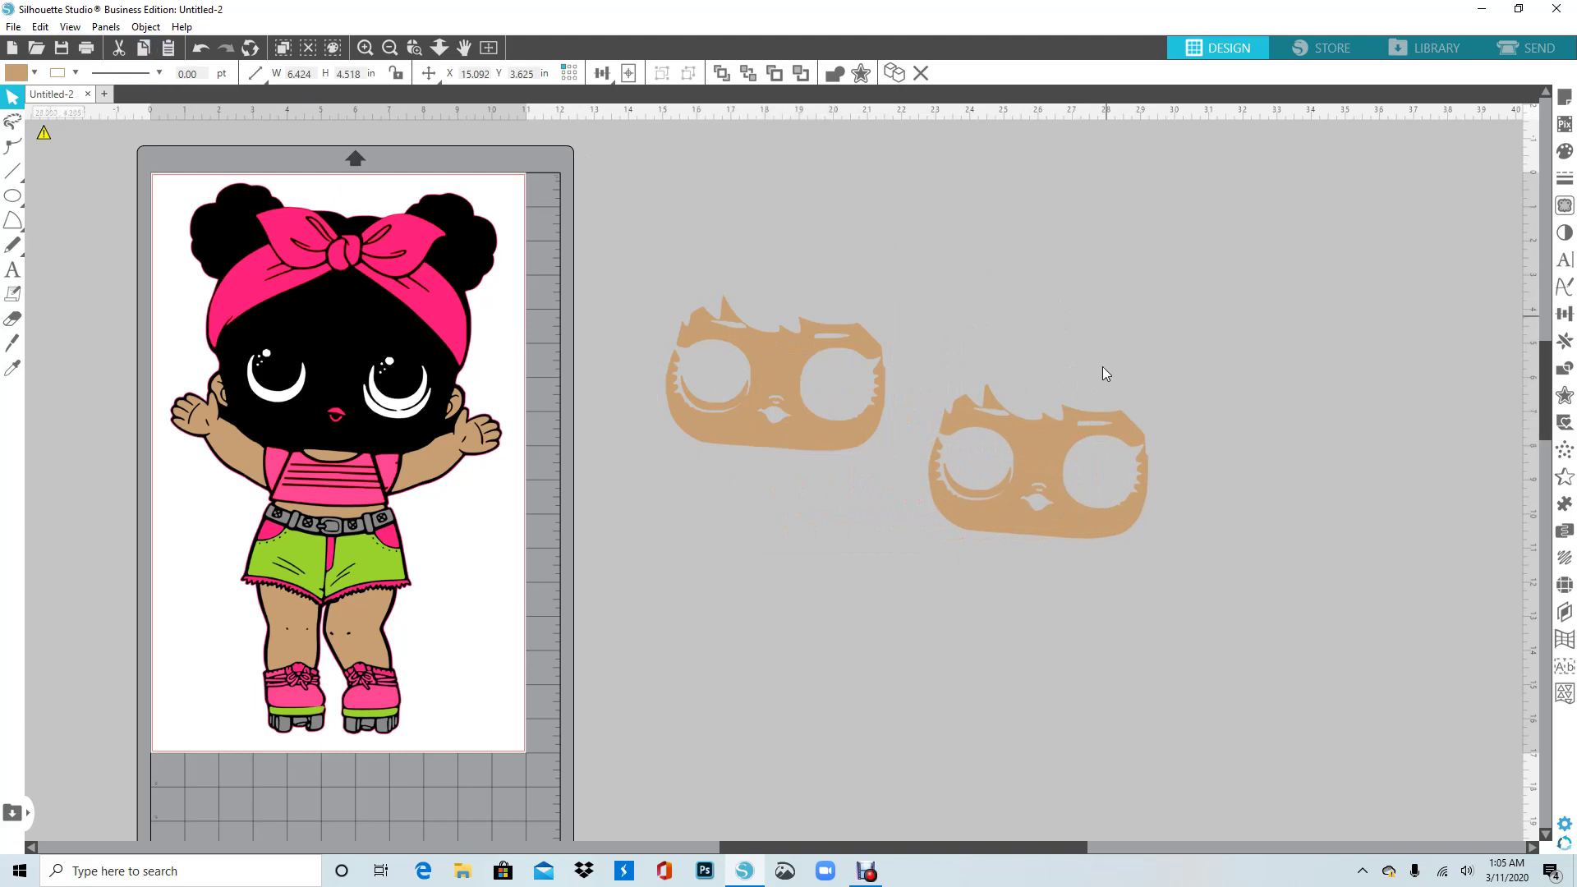
drag(1063, 503, 1285, 312)
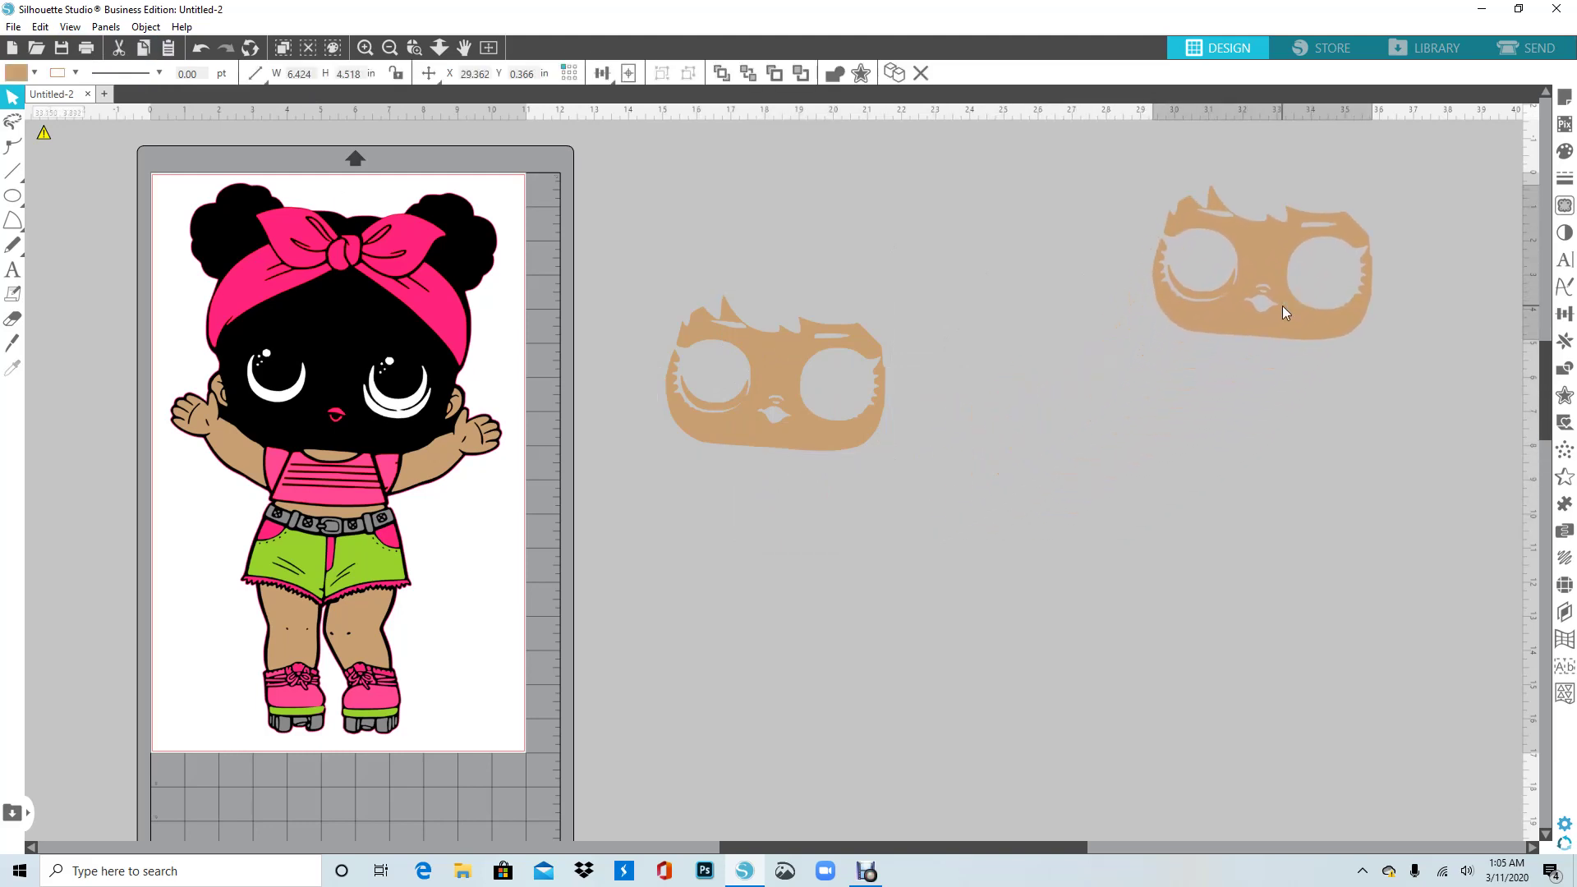
click(872, 468)
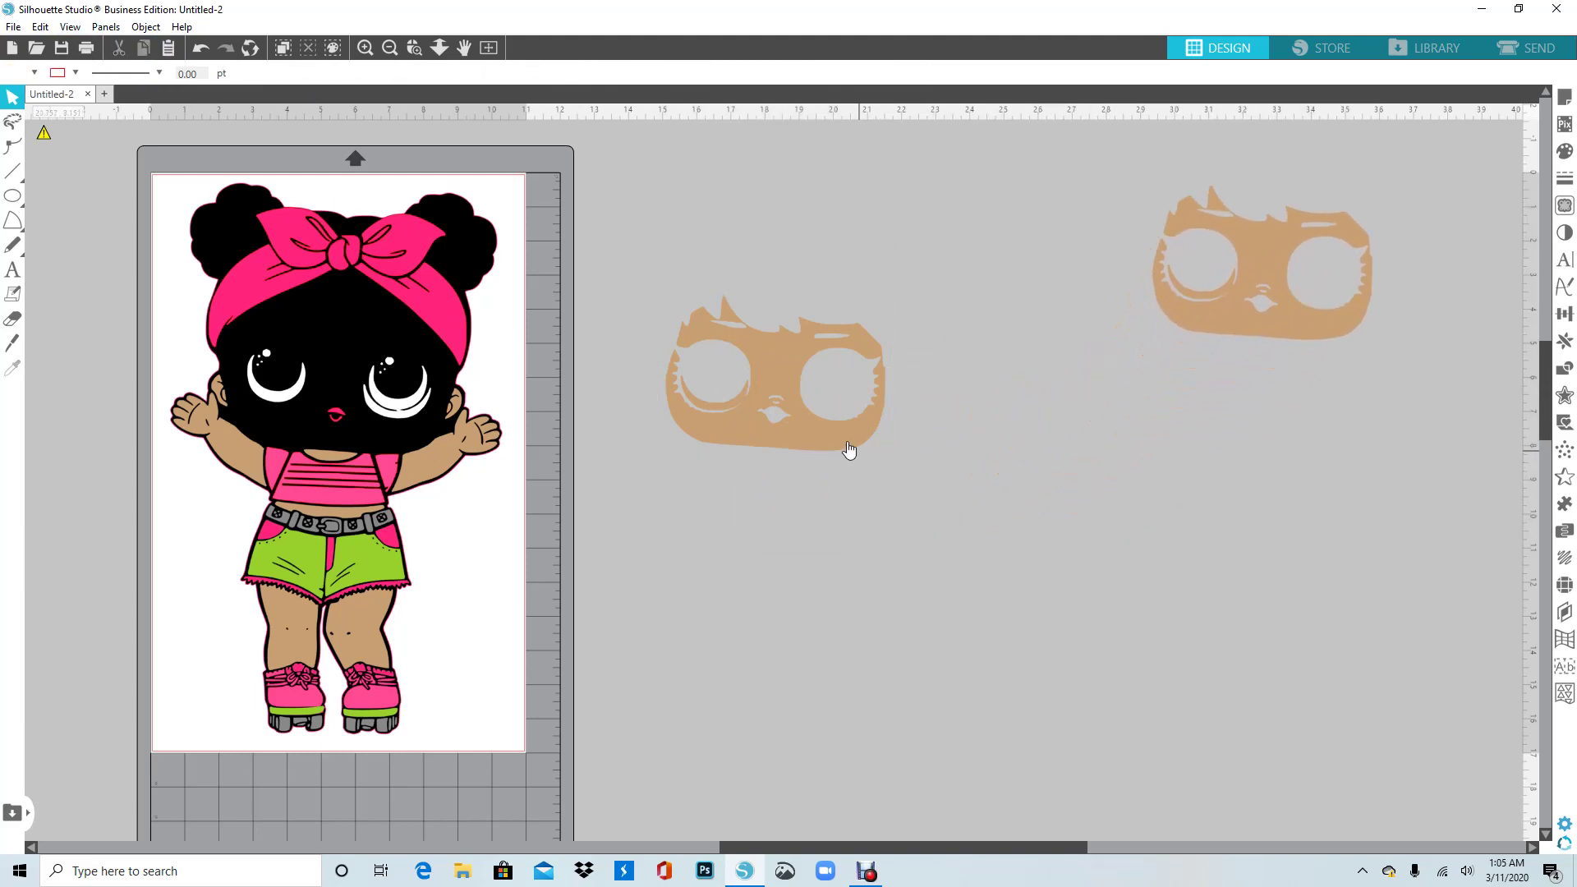
- Draw an ellipse about 1.92 in wide and 1.22 in high over the lower lid of the face piece's left eye opening
click(364, 47)
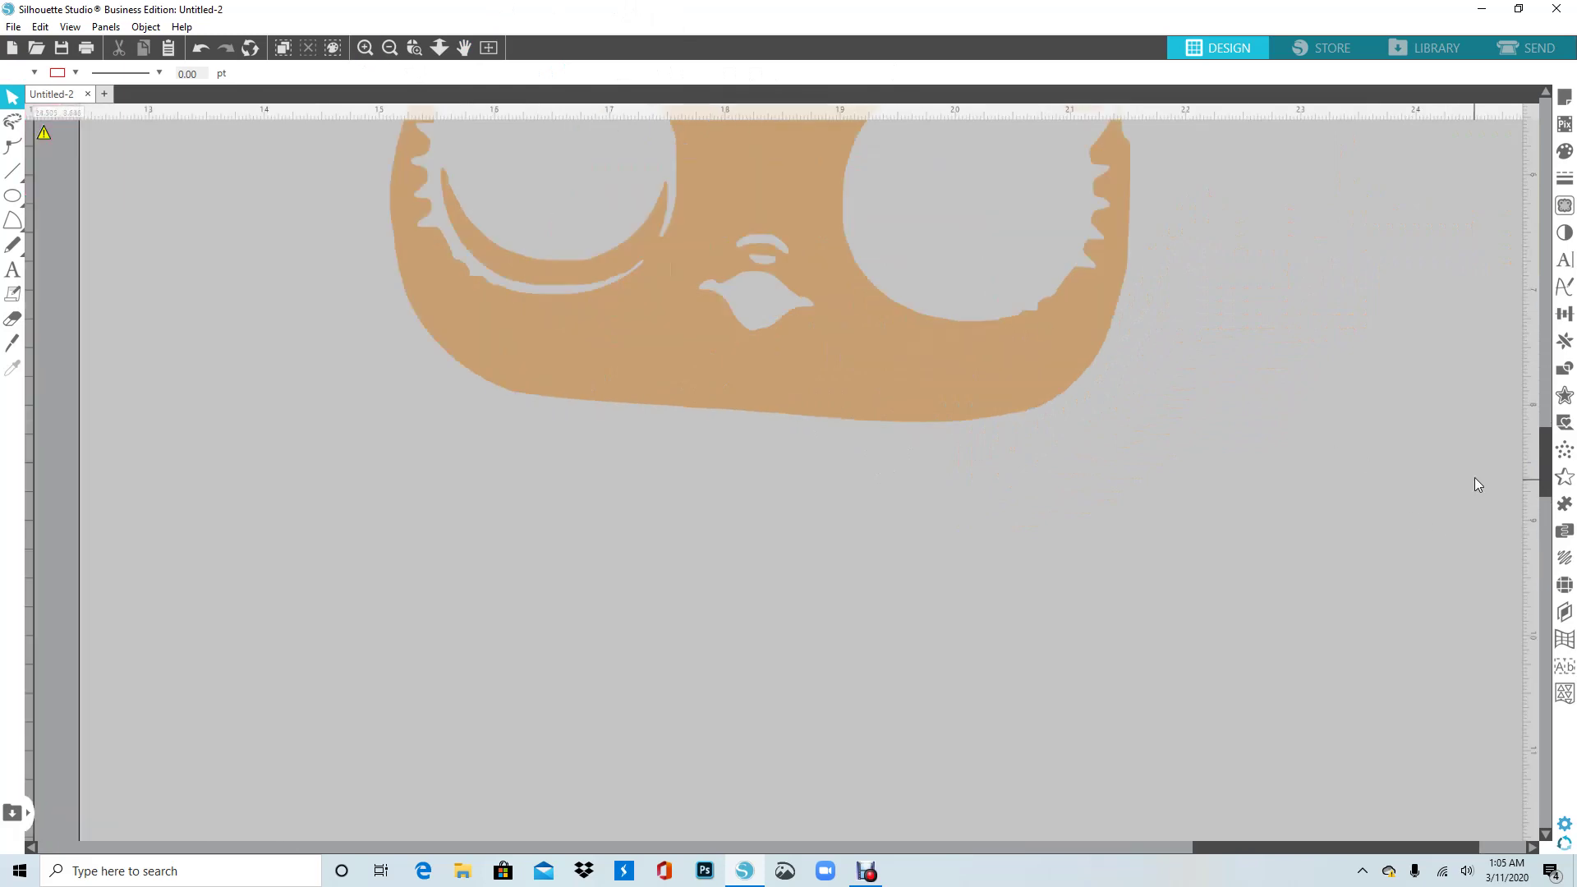
drag(1545, 480, 1522, 447)
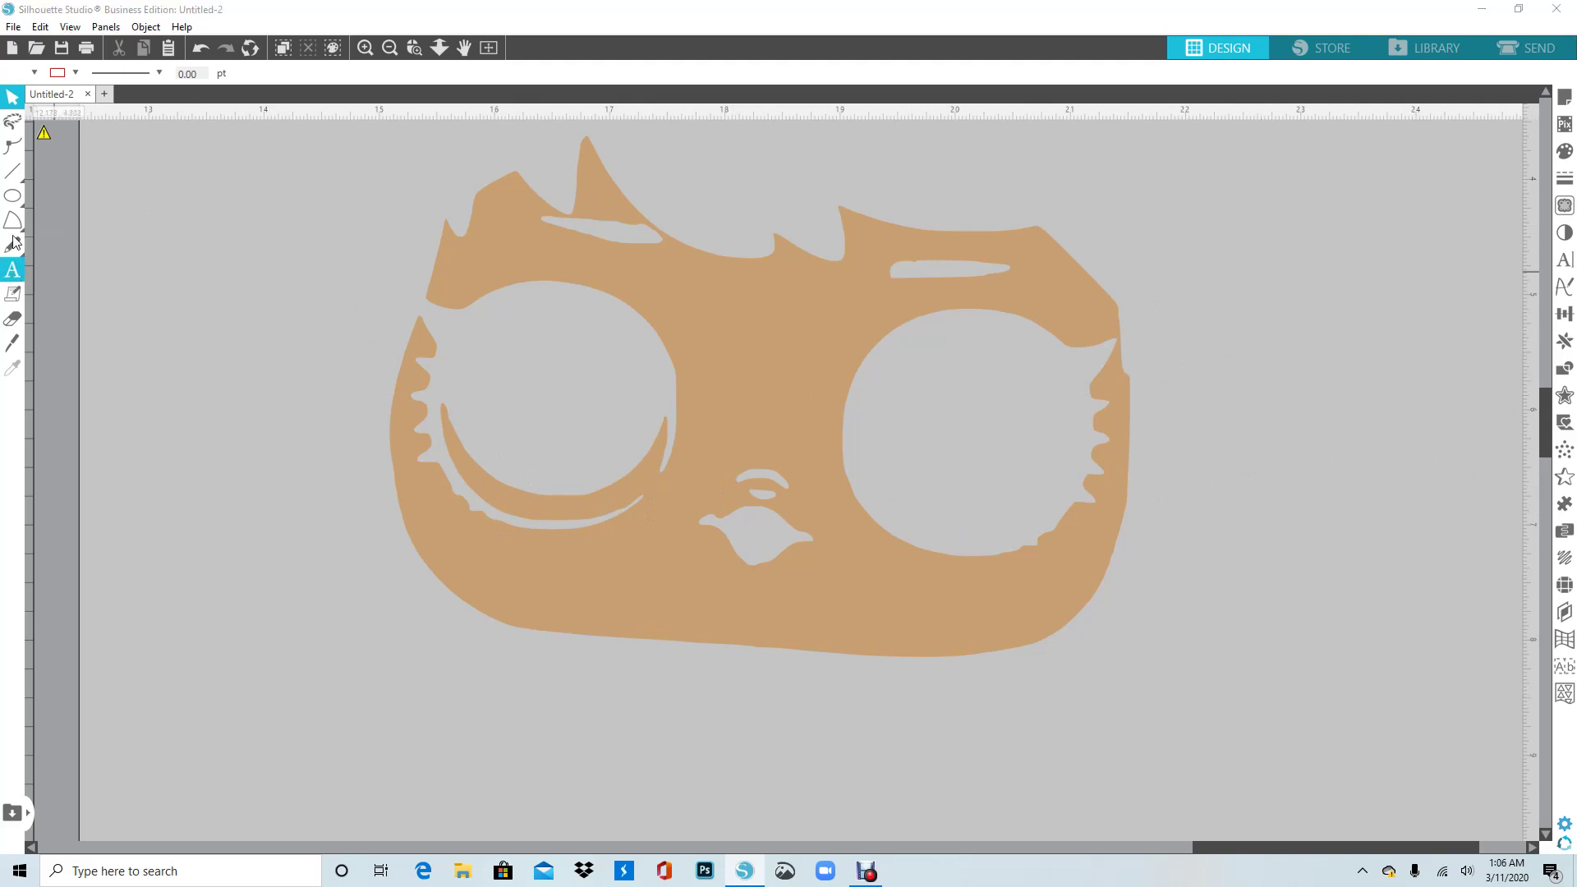
mouse_move(7, 200)
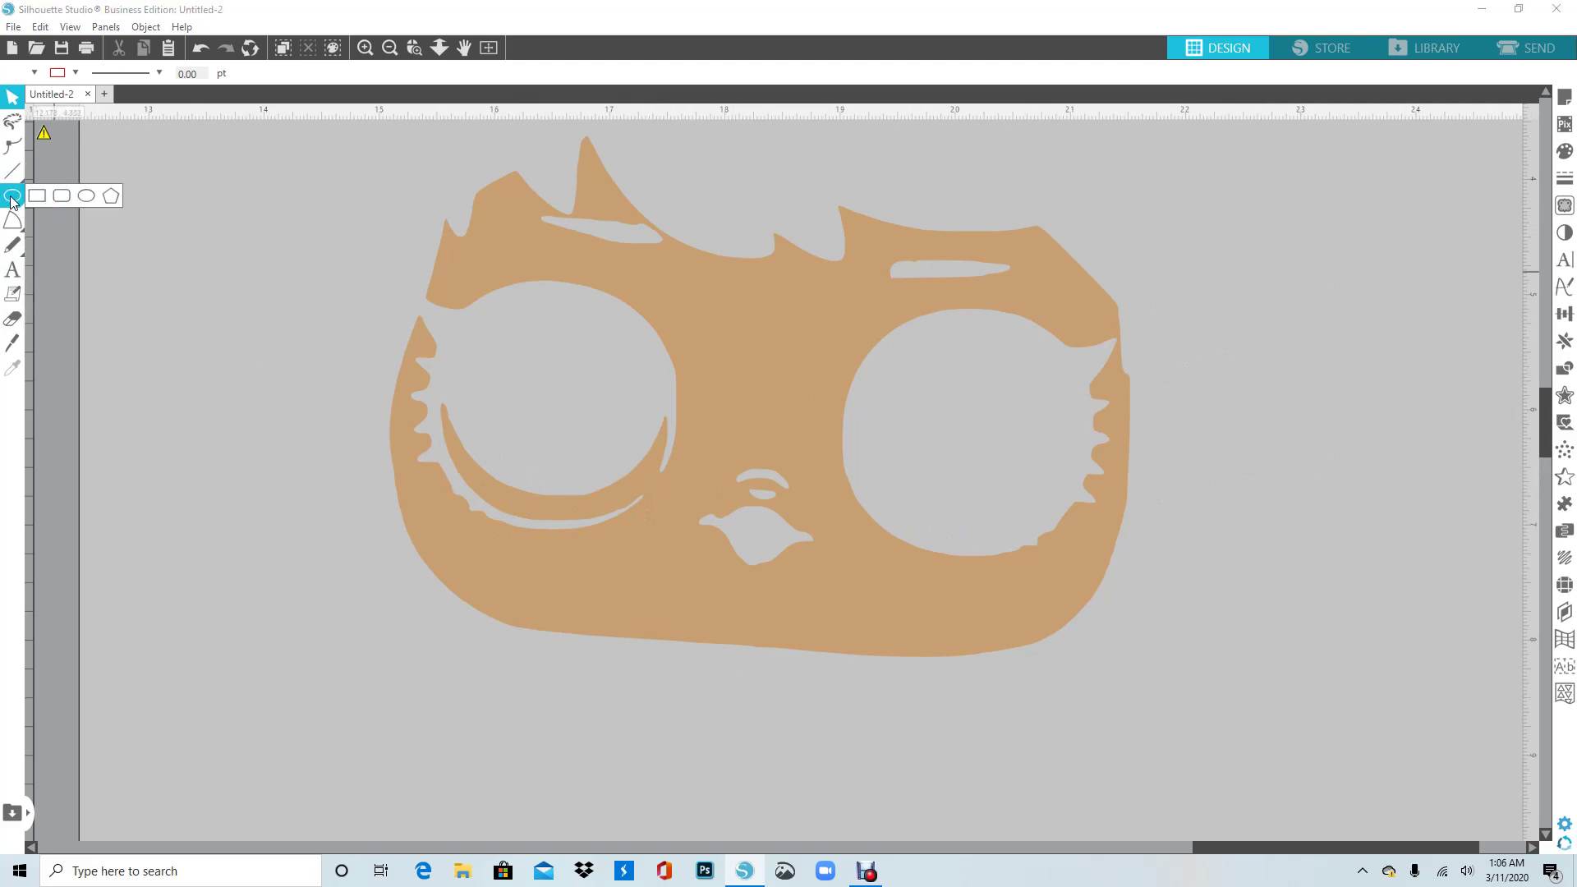
click(86, 195)
drag(431, 379, 654, 525)
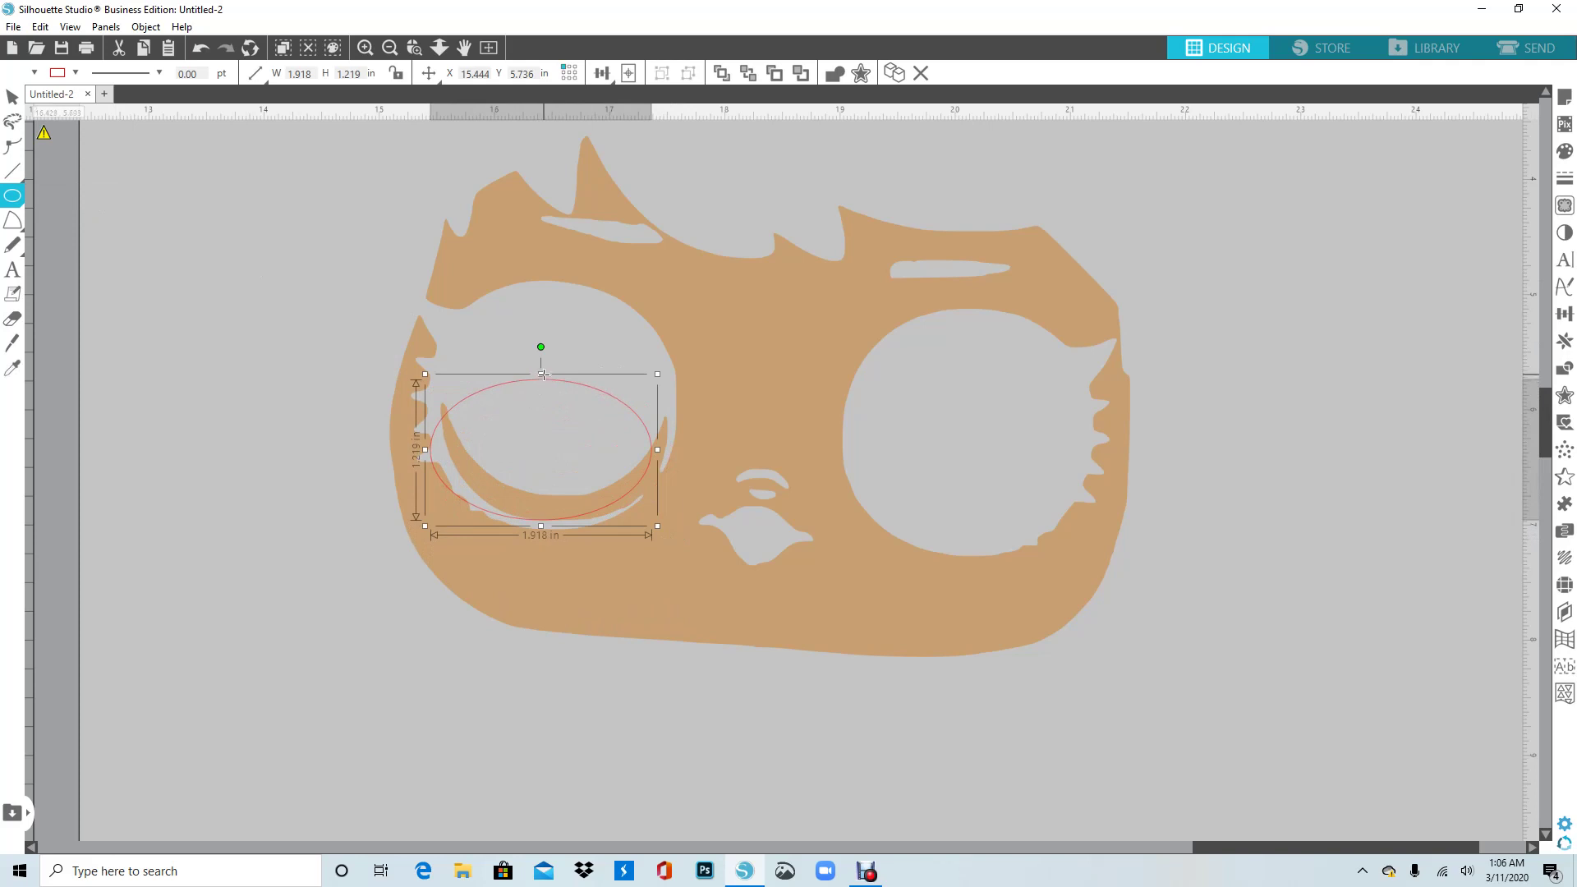
click(12, 99)
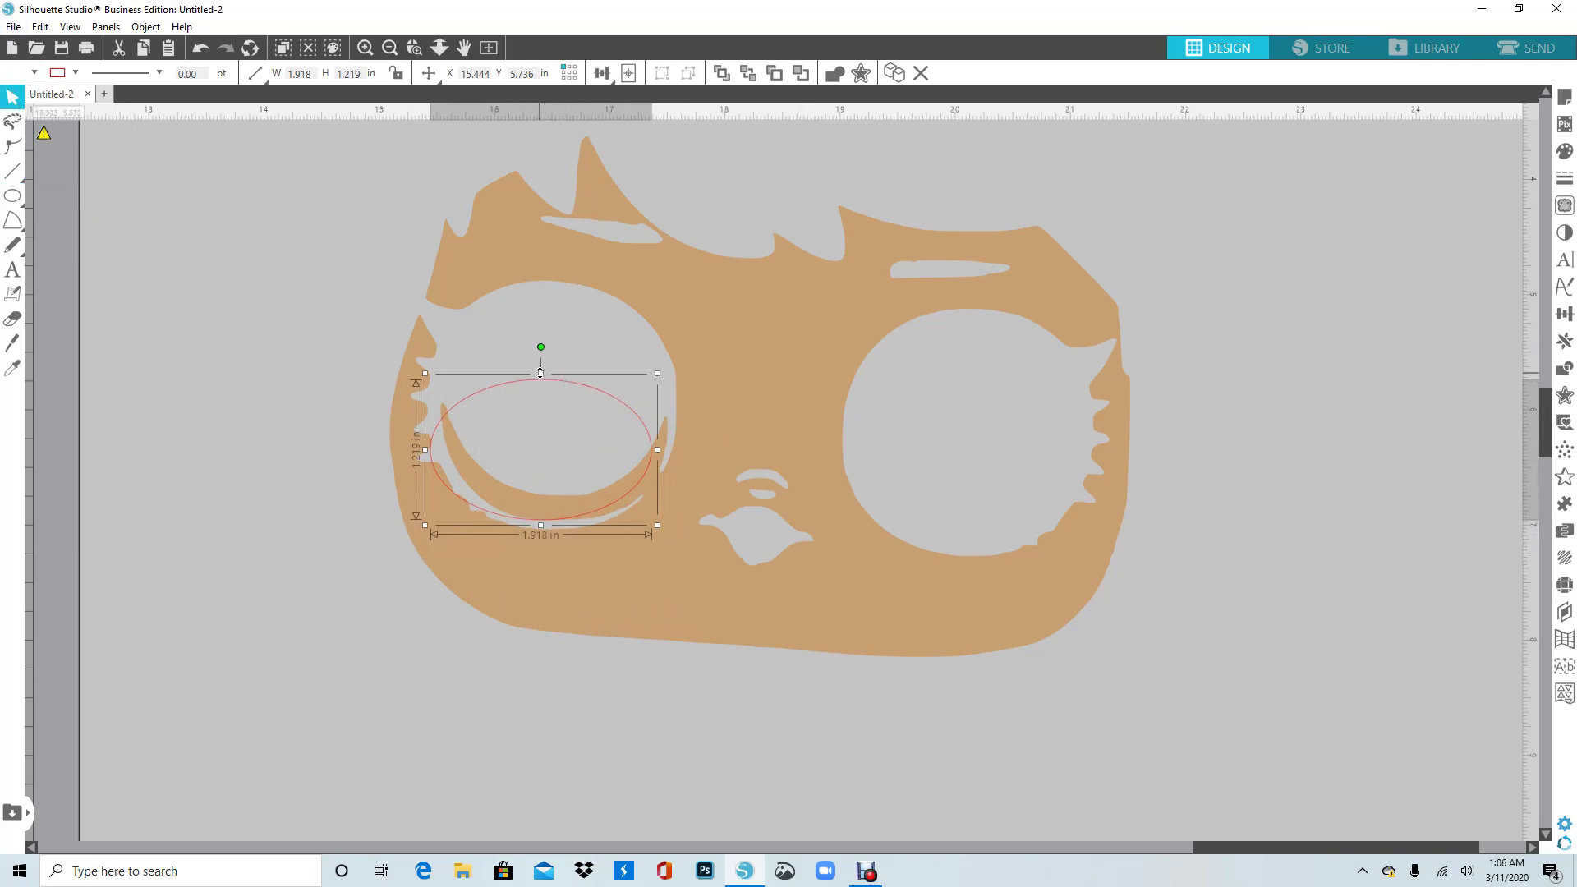
- Resize the ellipse to about 2.01 in wide and 1.67 in high so it encloses the lower eyelid crescent
drag(540, 373, 541, 346)
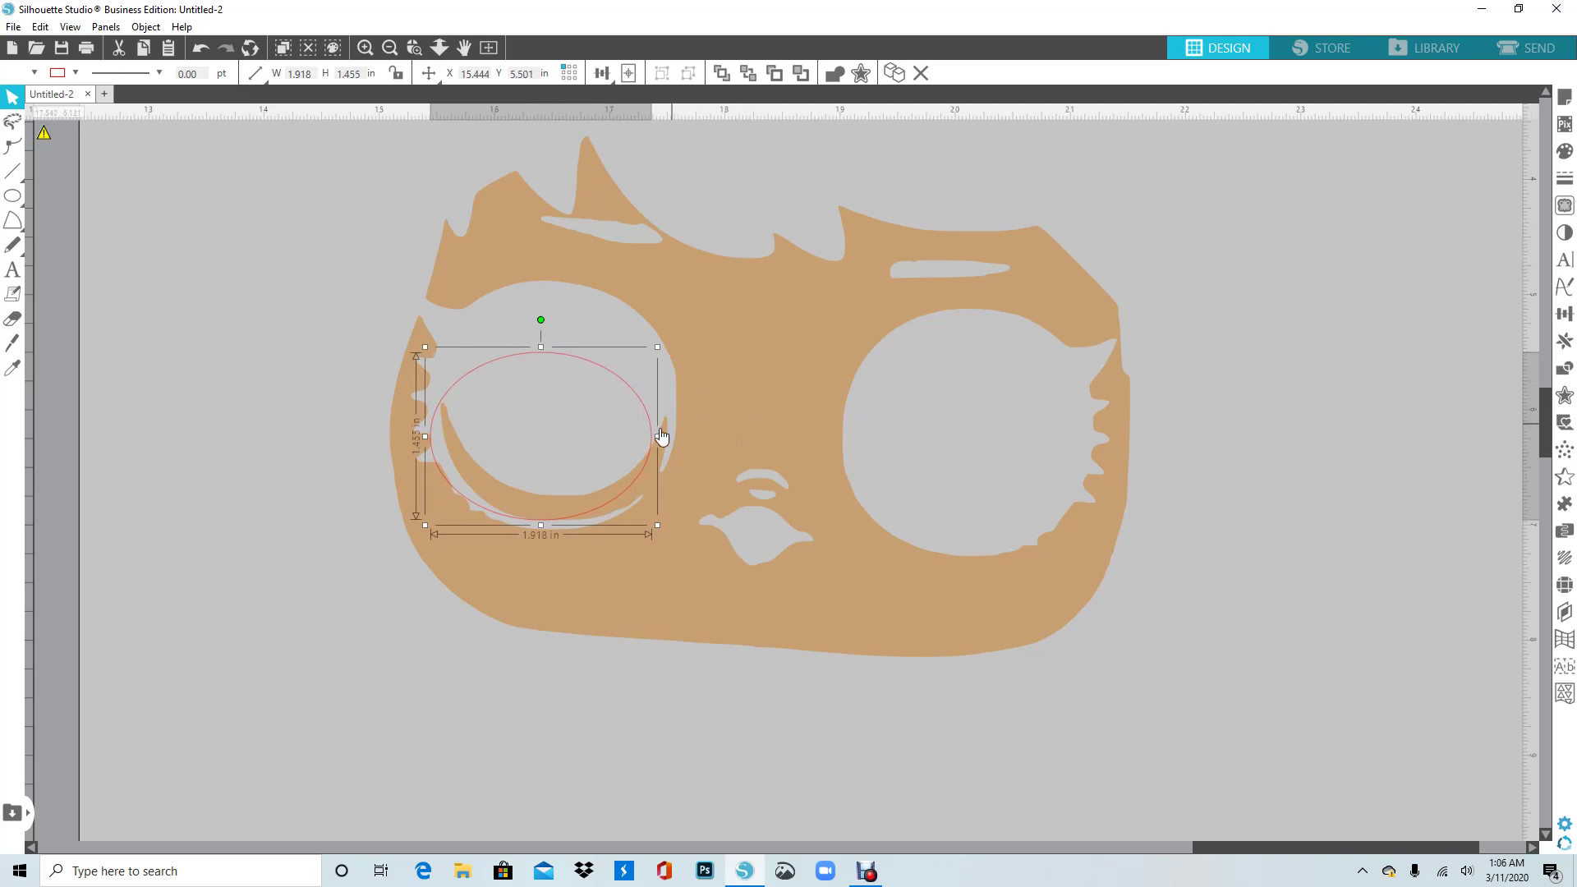
drag(660, 438, 677, 437)
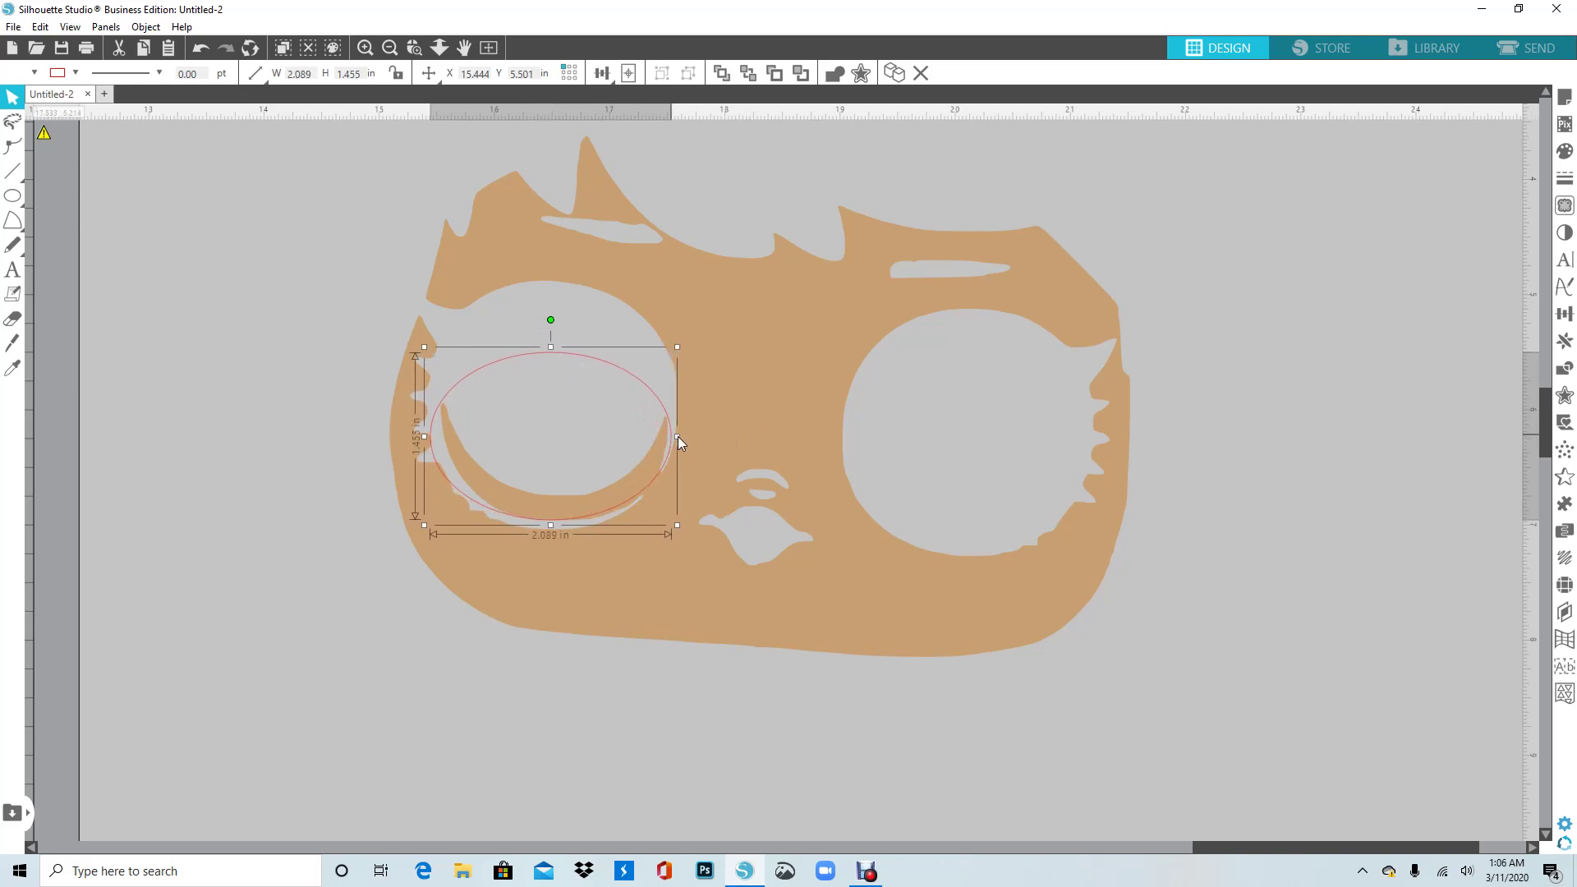
drag(550, 528, 554, 536)
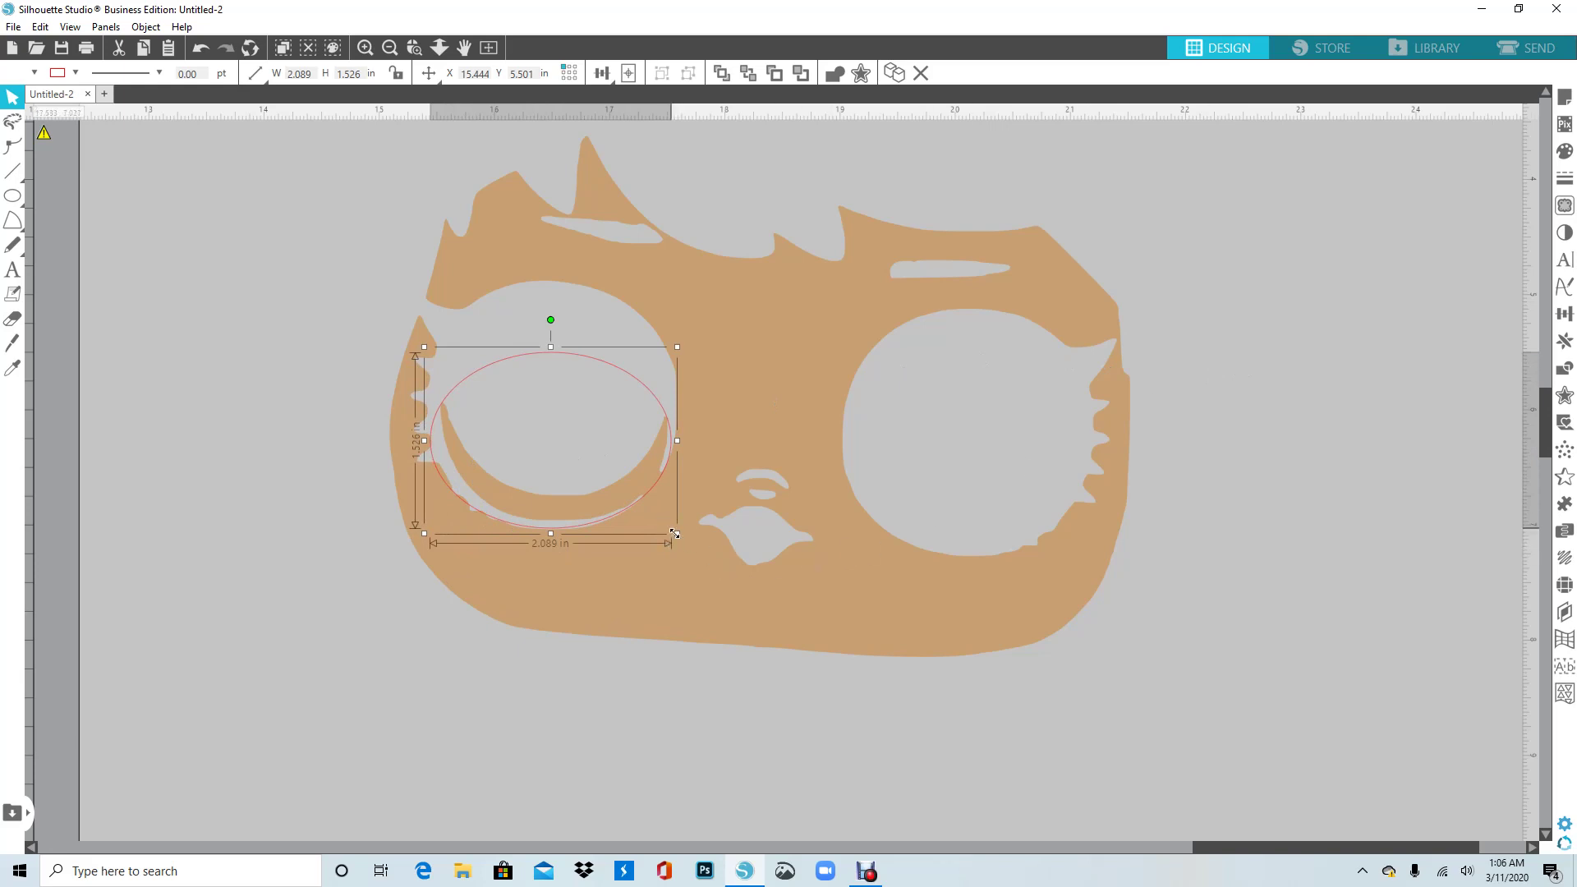
drag(673, 533, 672, 531)
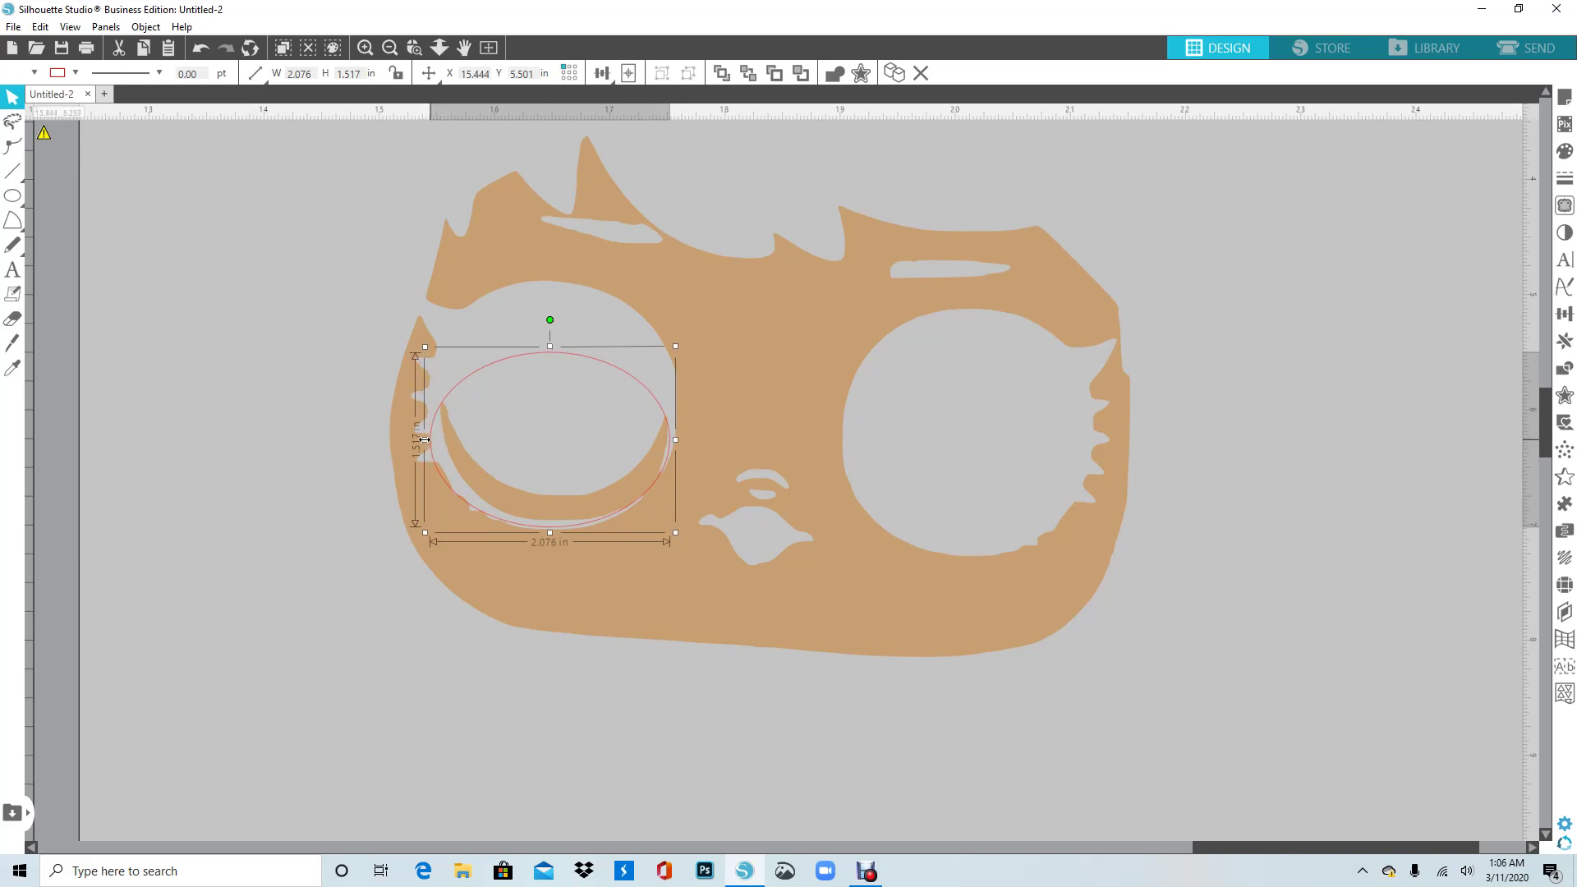
drag(424, 439, 438, 439)
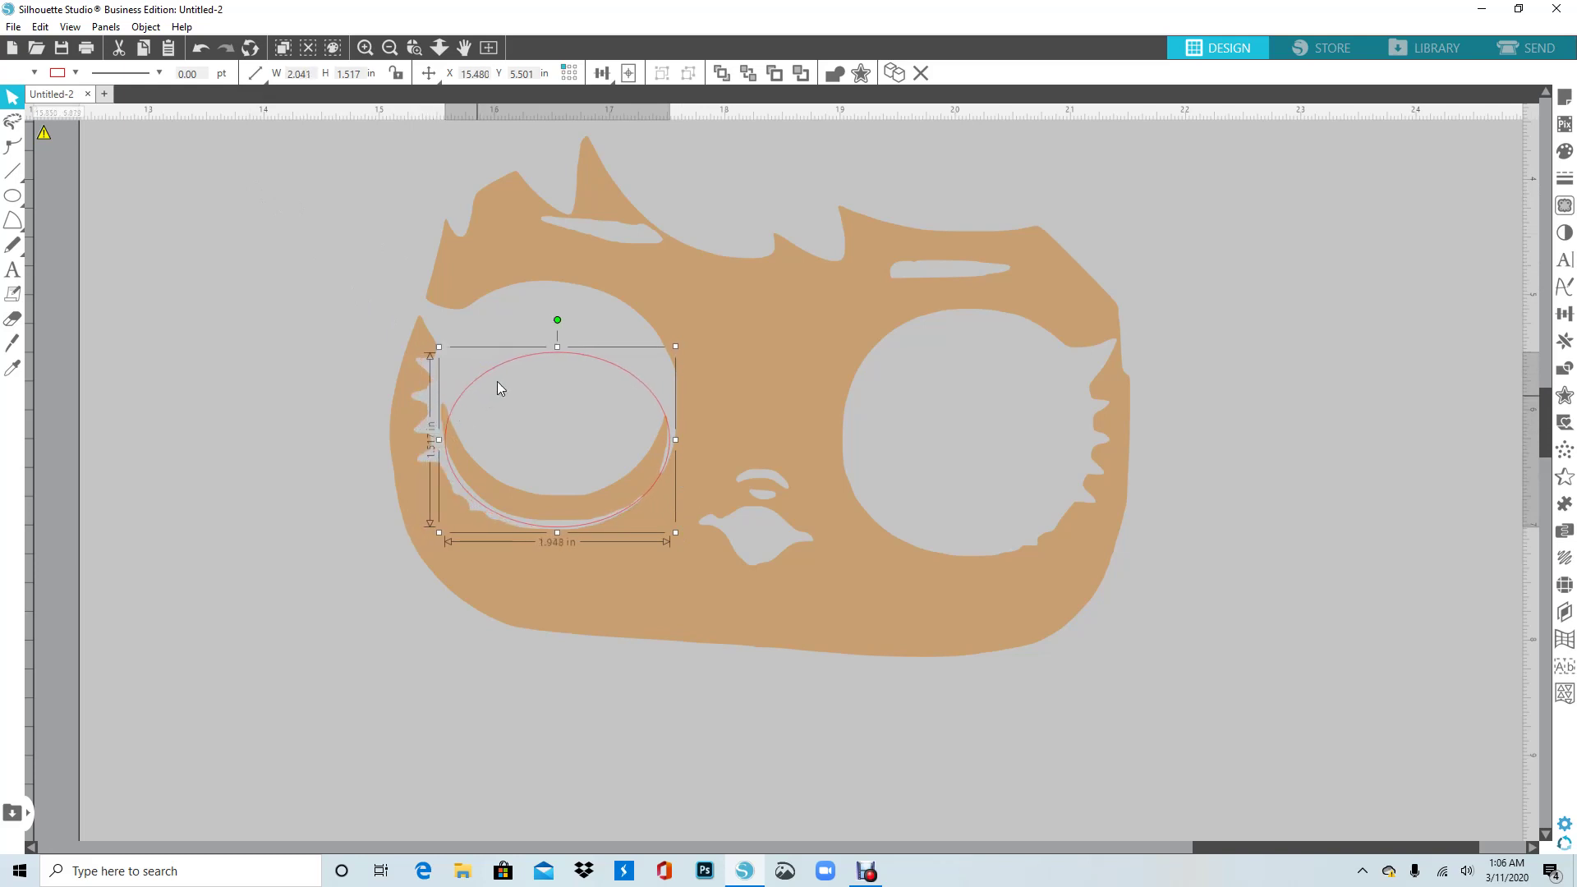
drag(558, 348, 558, 329)
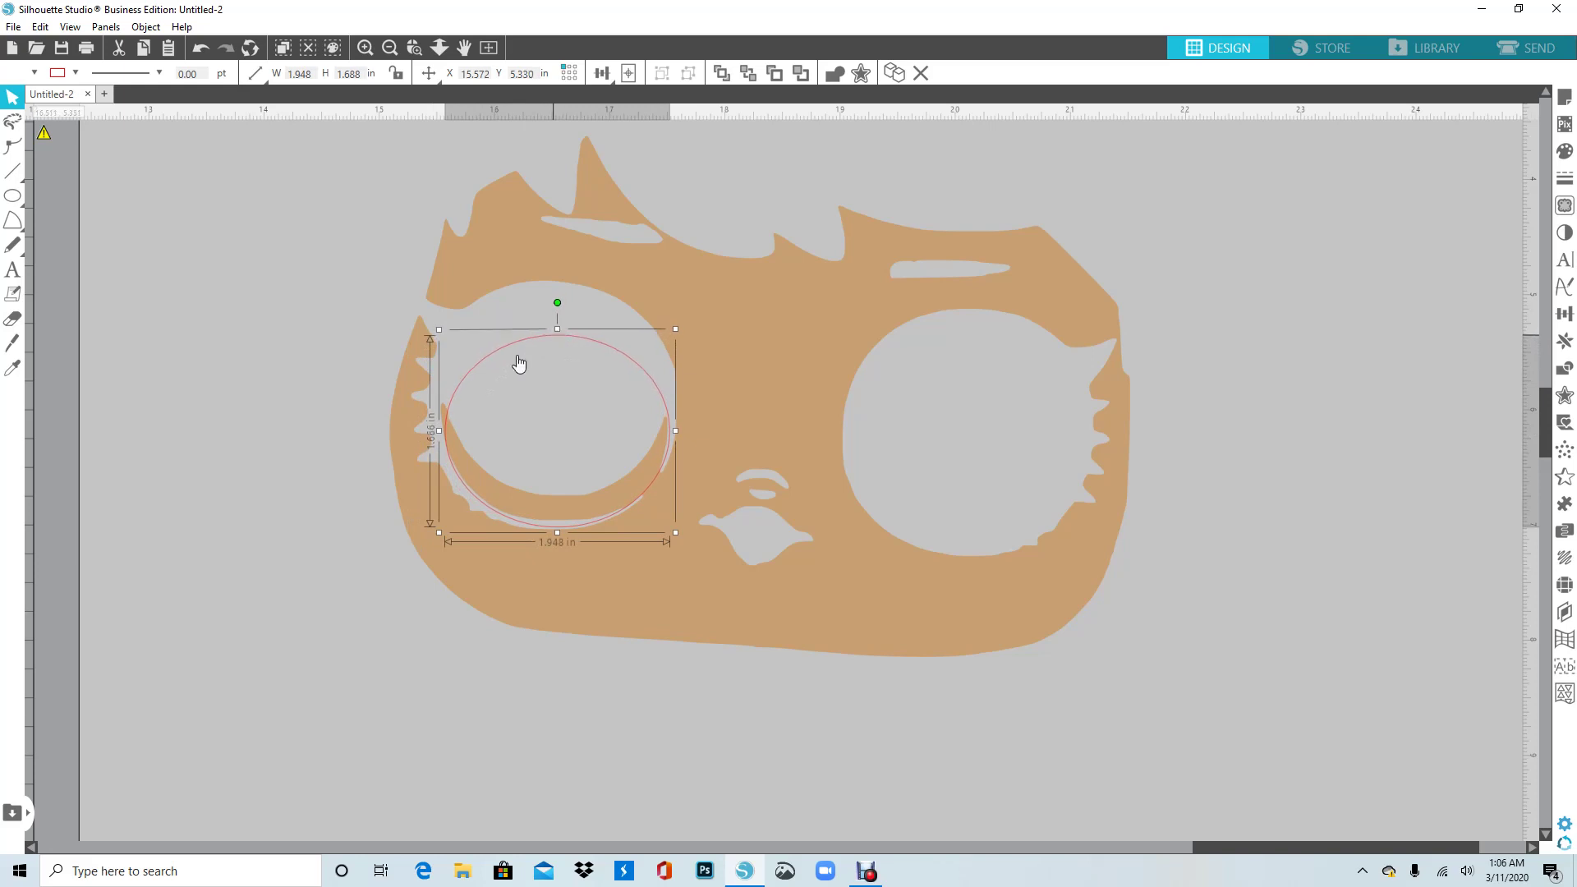
mouse_move(440, 431)
mouse_down()
mouse_move(421, 430)
mouse_move(456, 420)
mouse_up()
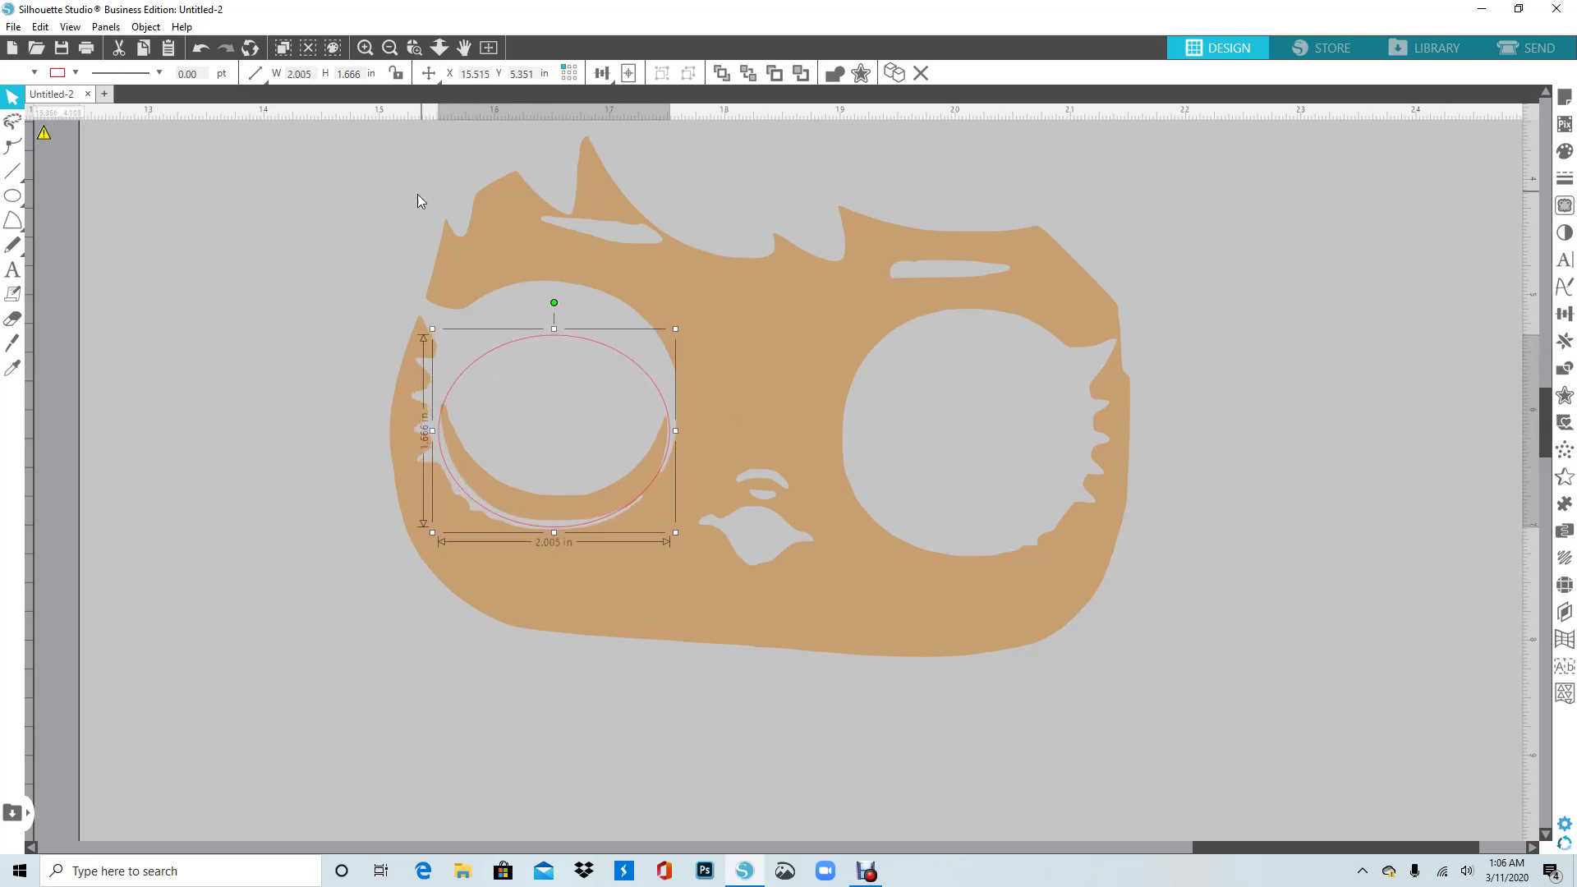
- Crop the face piece with the ellipse to isolate the lower eyelid crescent
drag(327, 144, 984, 291)
click(1072, 377)
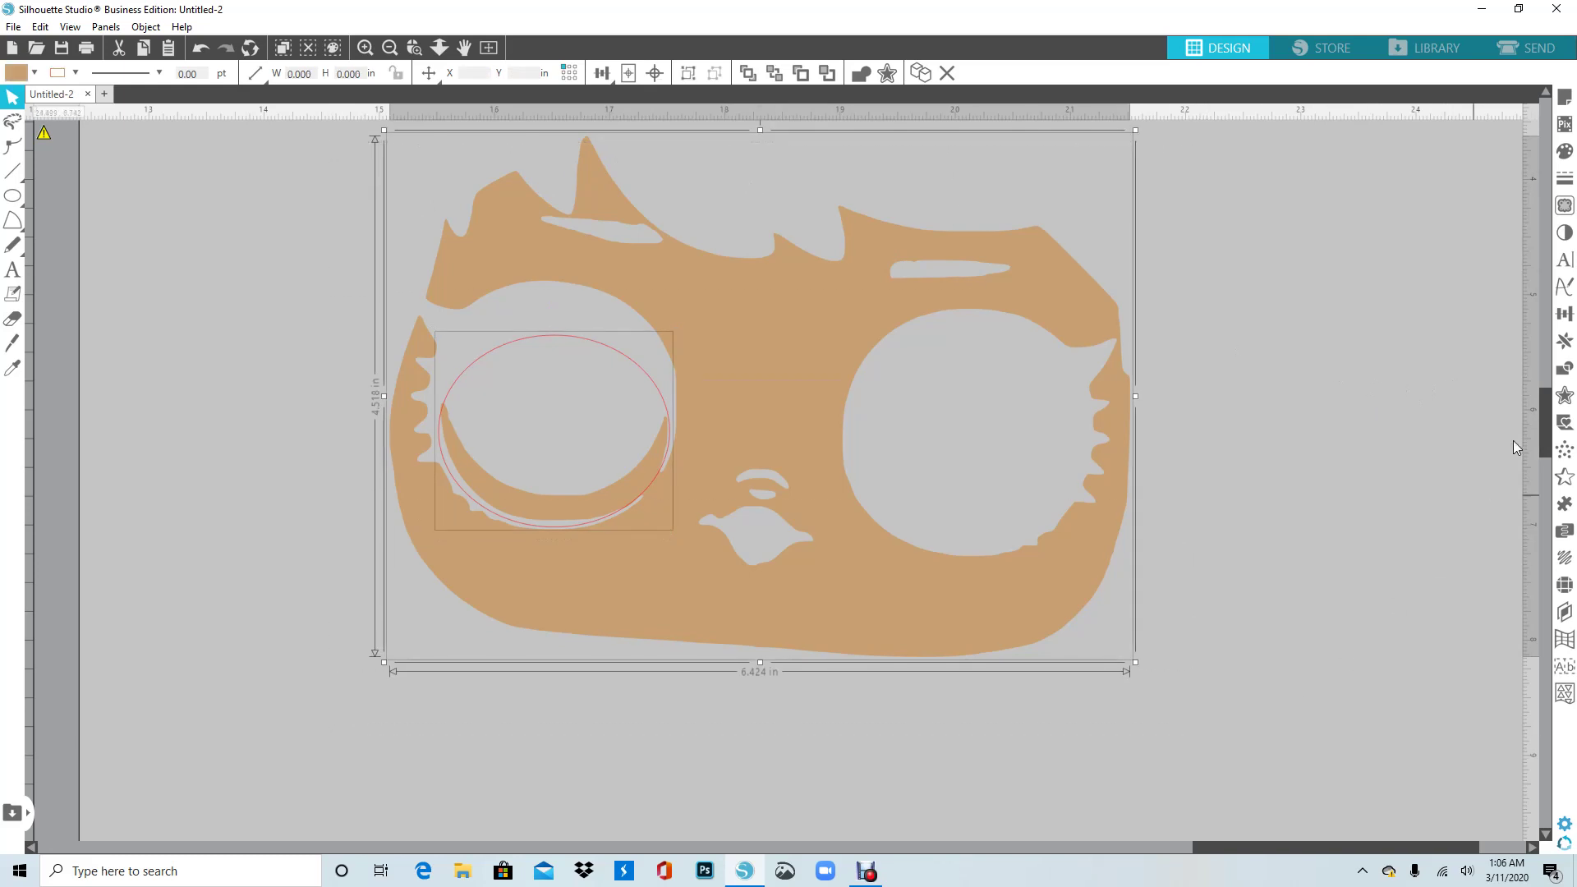
click(1561, 376)
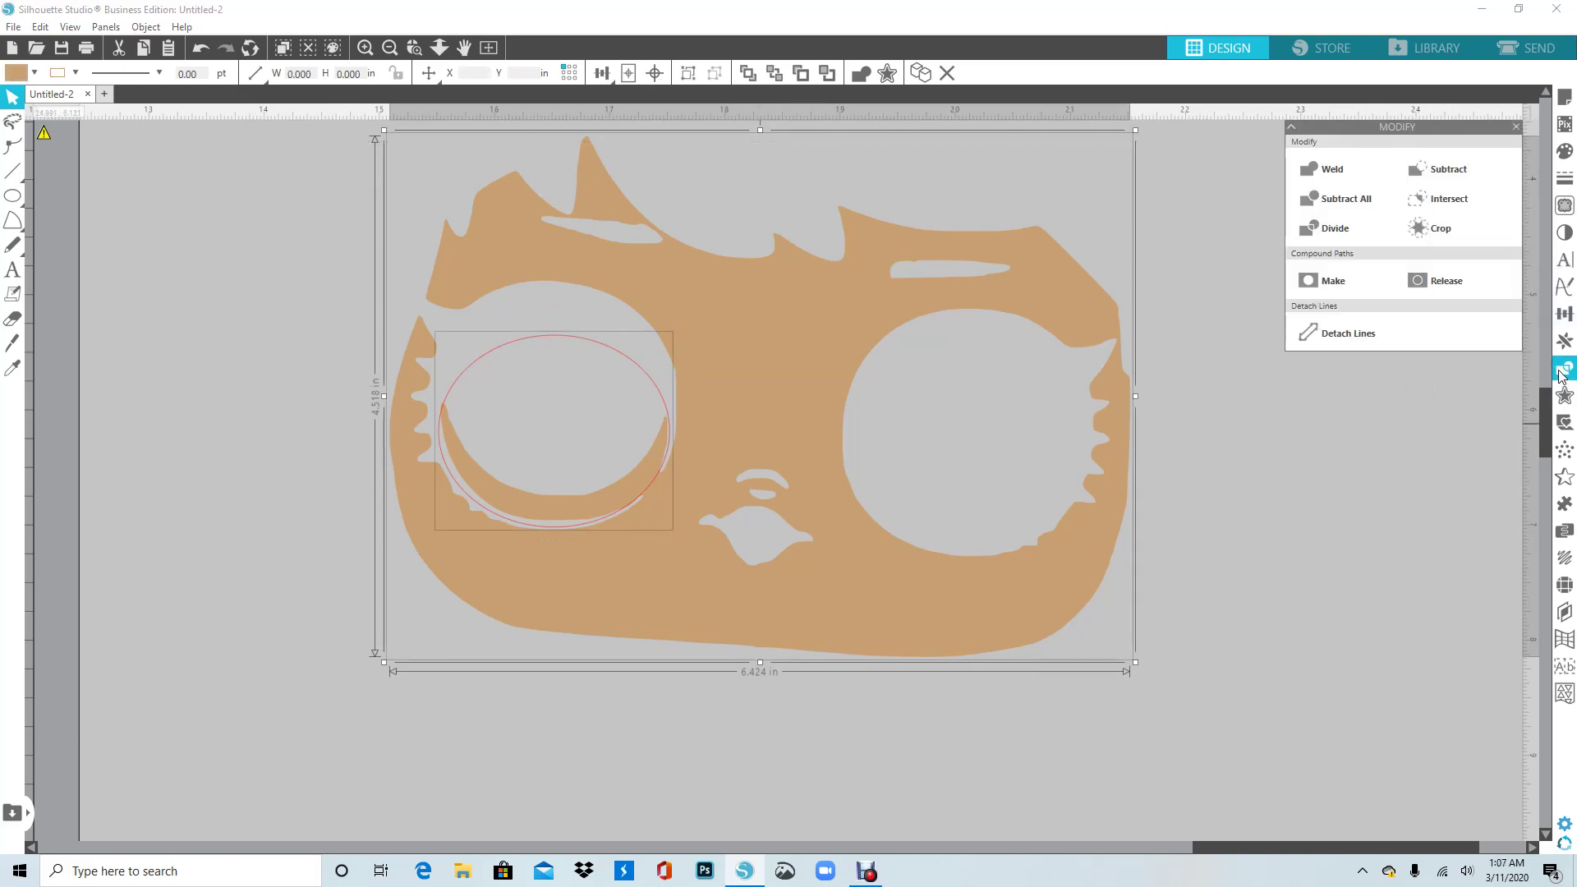
click(1430, 234)
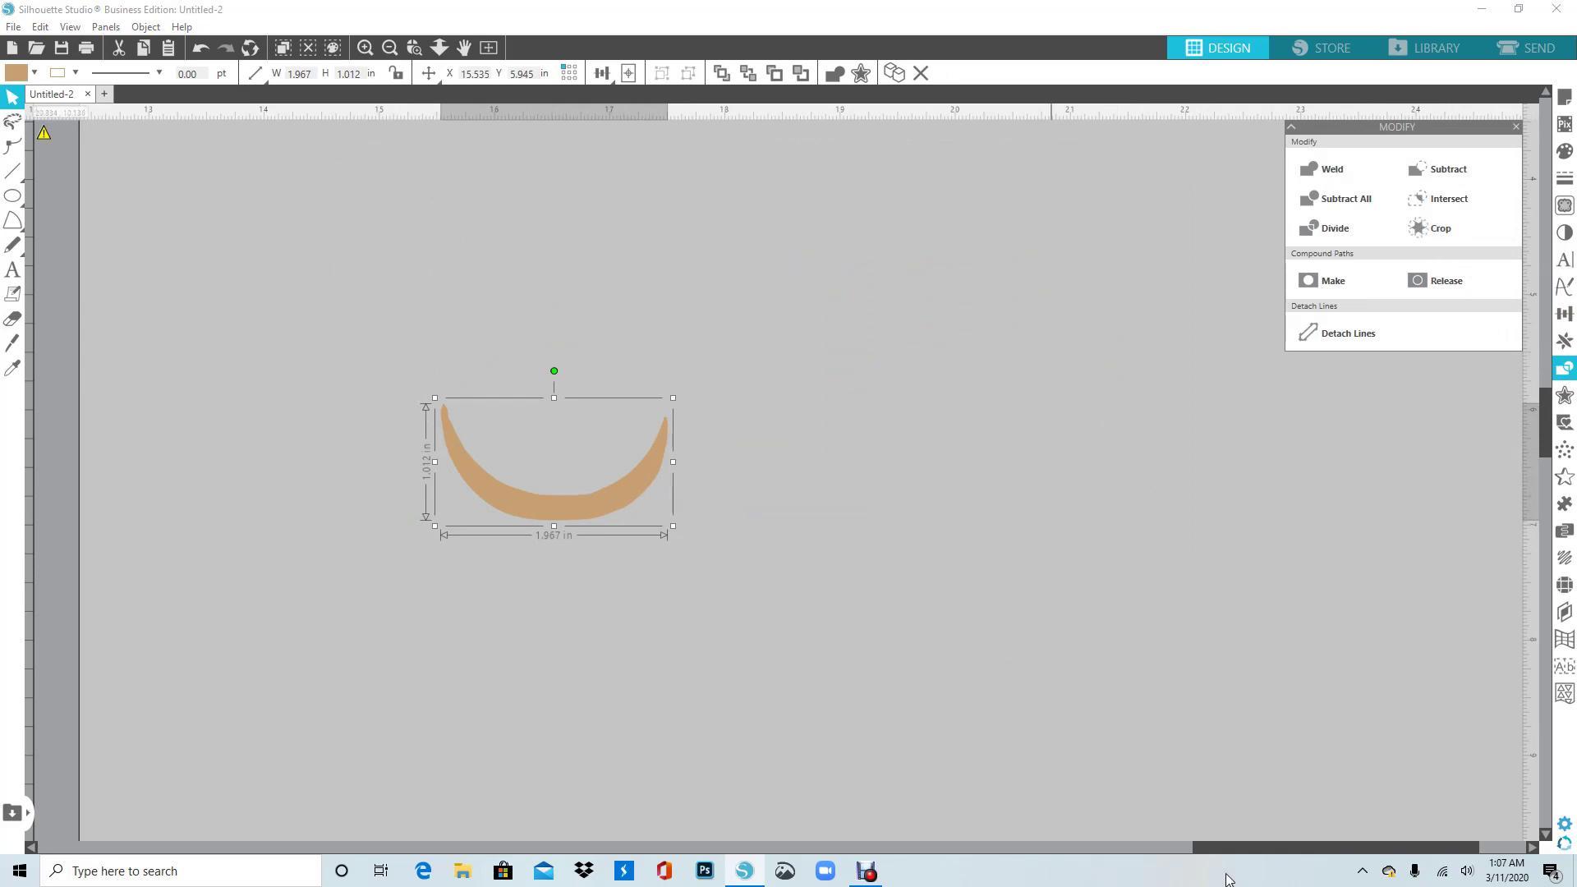
- Move the eyelid crescent closer to the doll and recolor it with a white fill and a transparent line
drag(1225, 846, 993, 844)
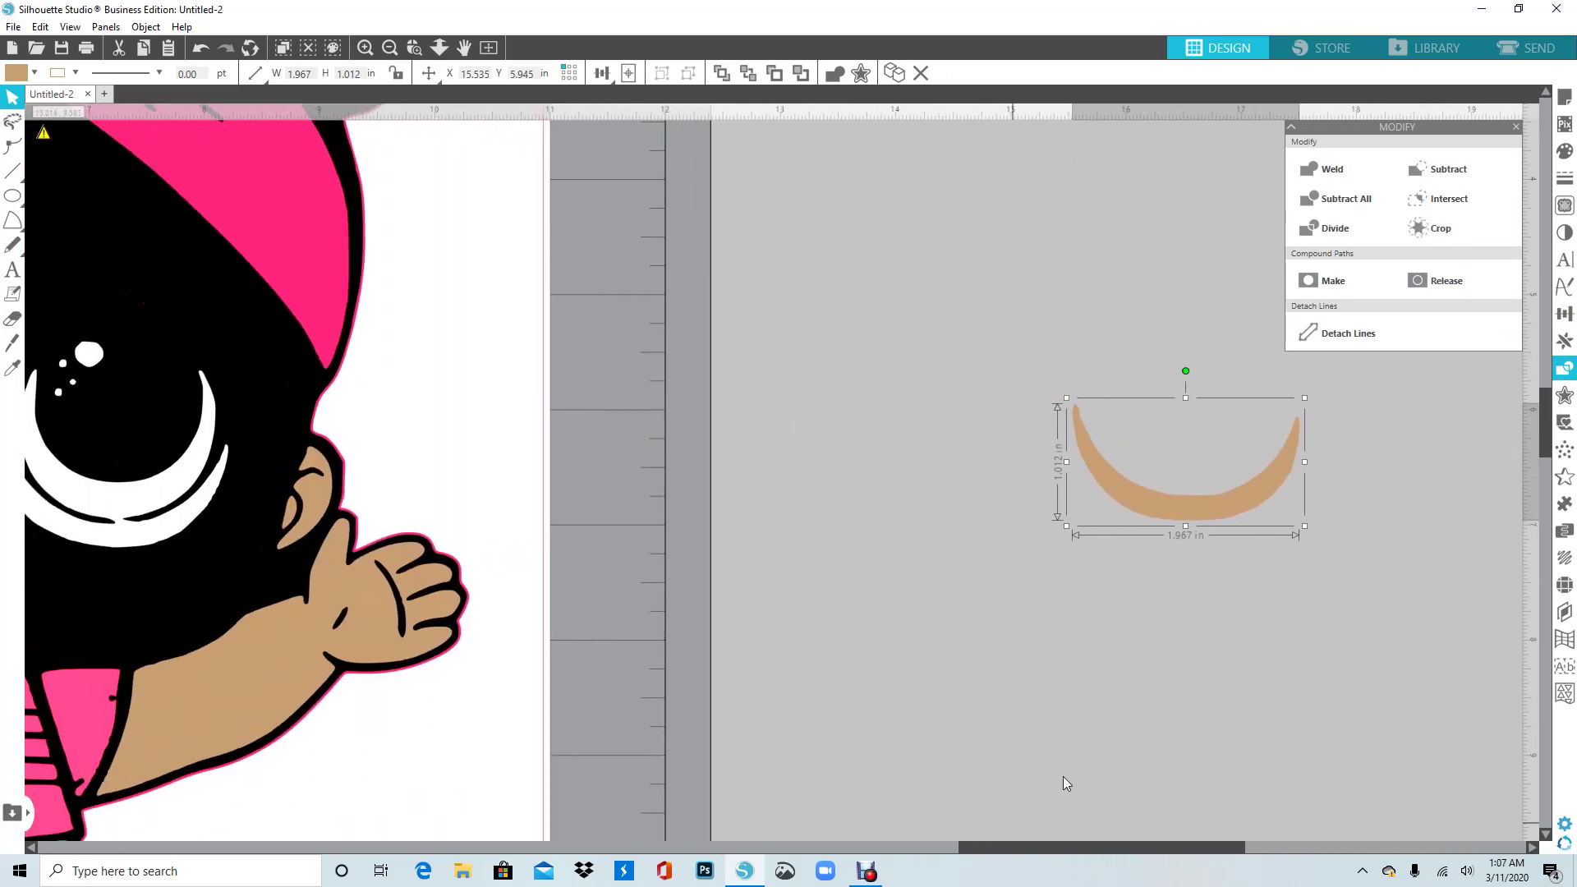
drag(1252, 515, 929, 517)
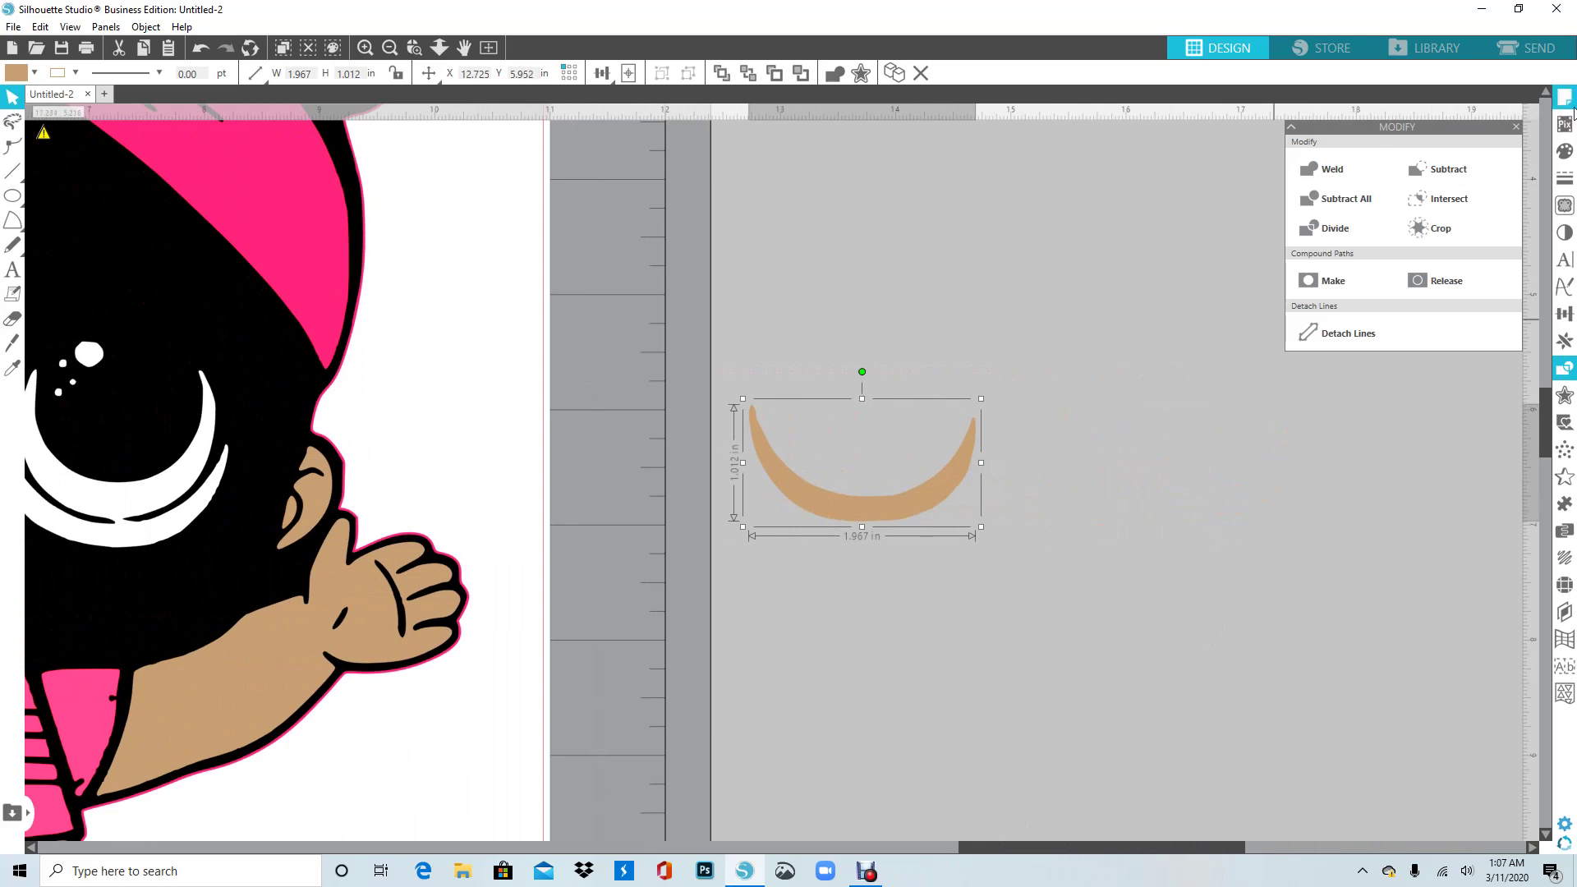
click(1564, 152)
click(1303, 200)
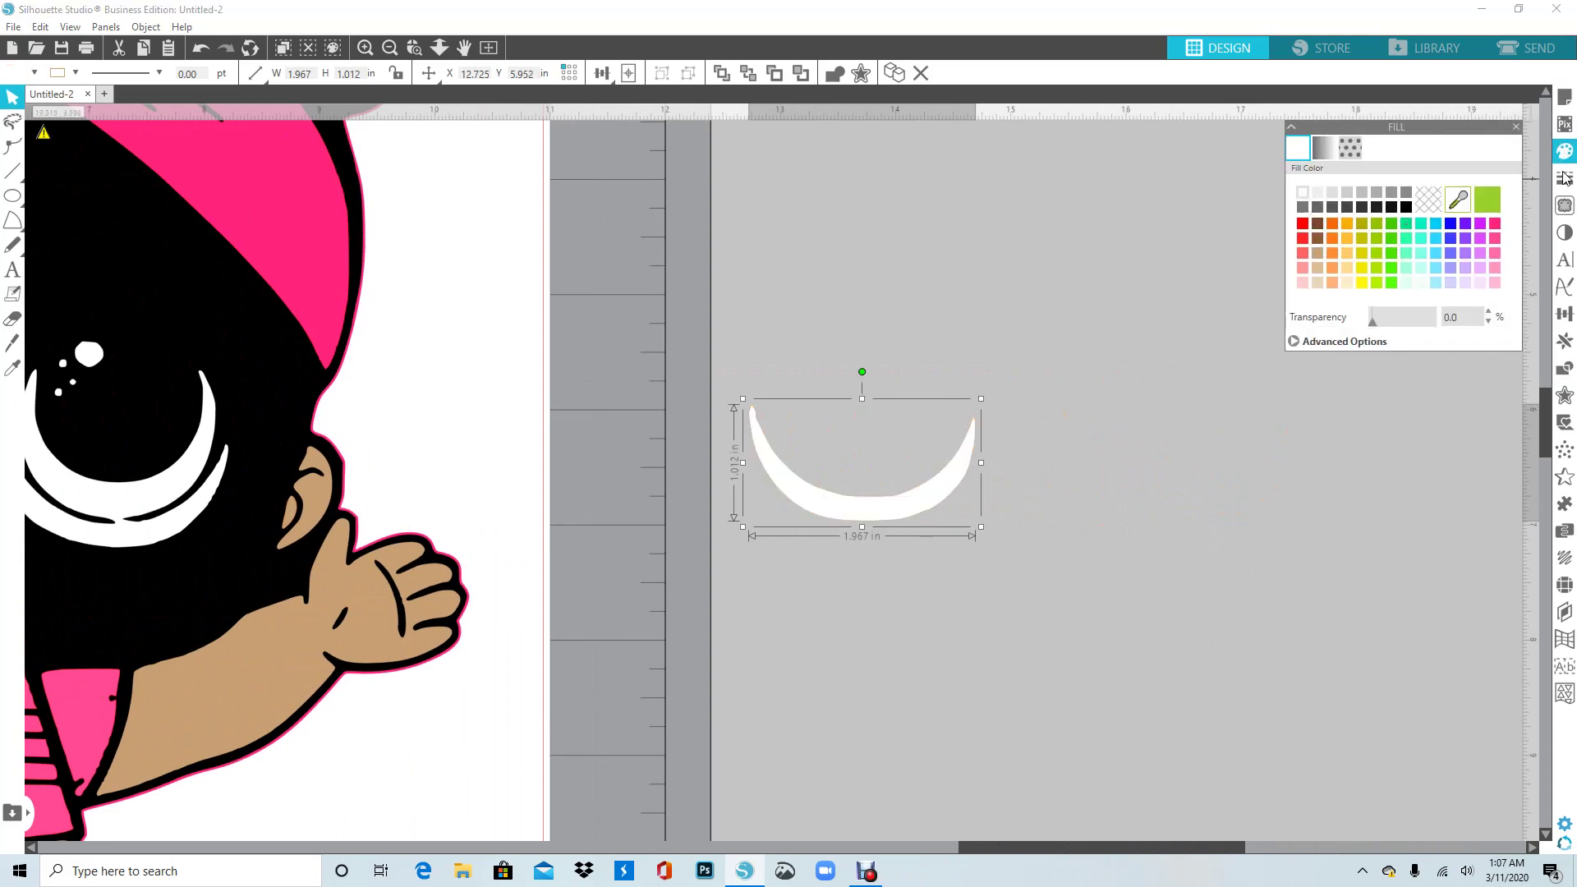
click(1564, 178)
click(1324, 149)
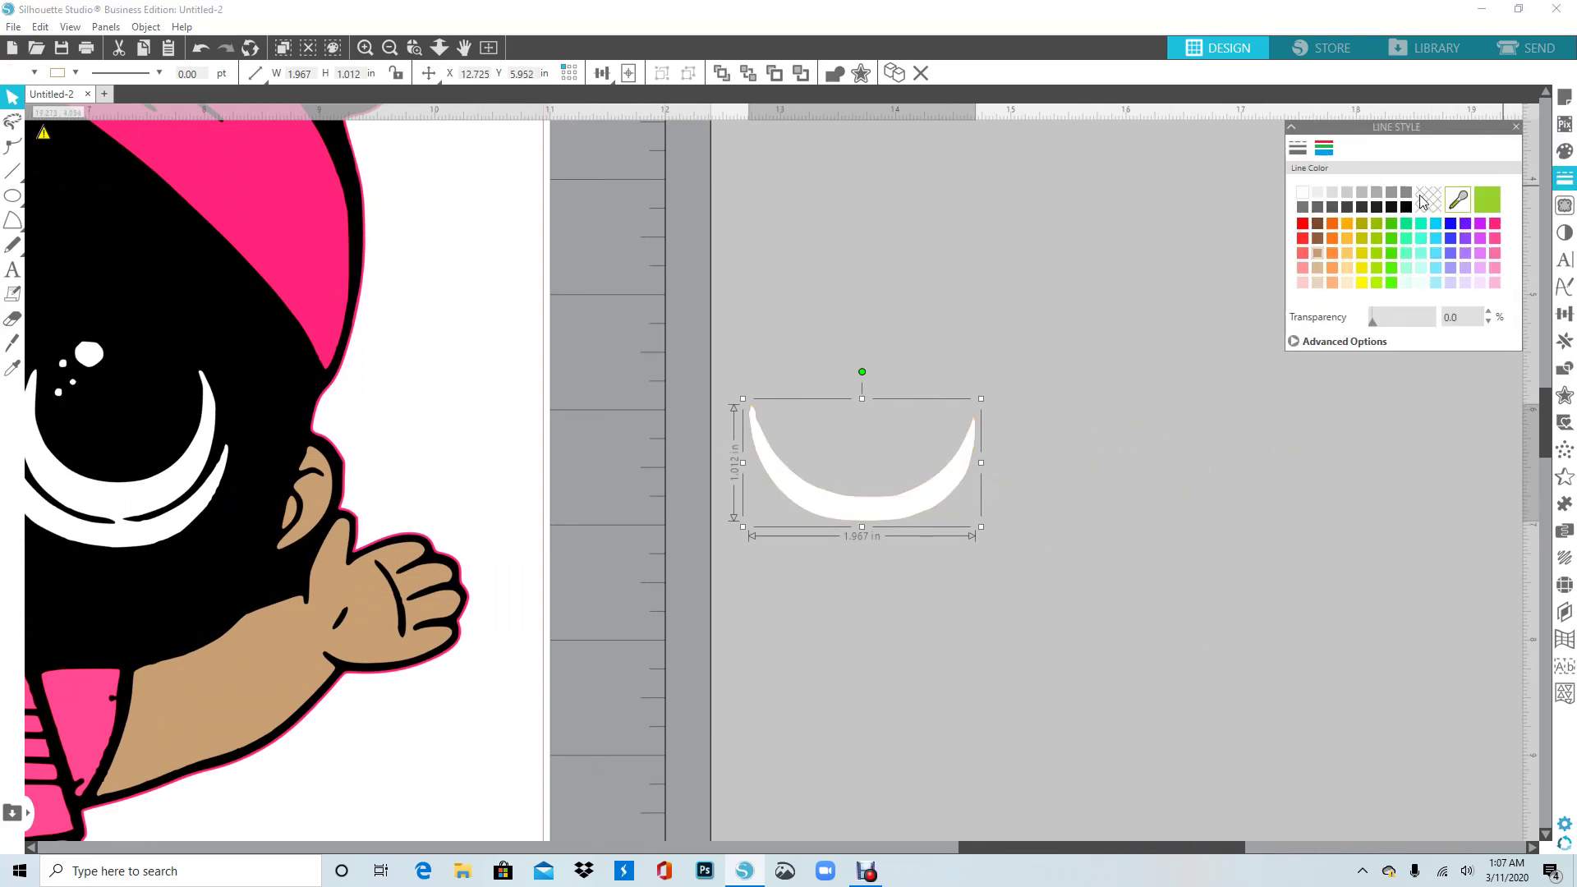
- Move the white crescent up and left so it overlaps the right edge of the cutting mat
drag(839, 516, 741, 420)
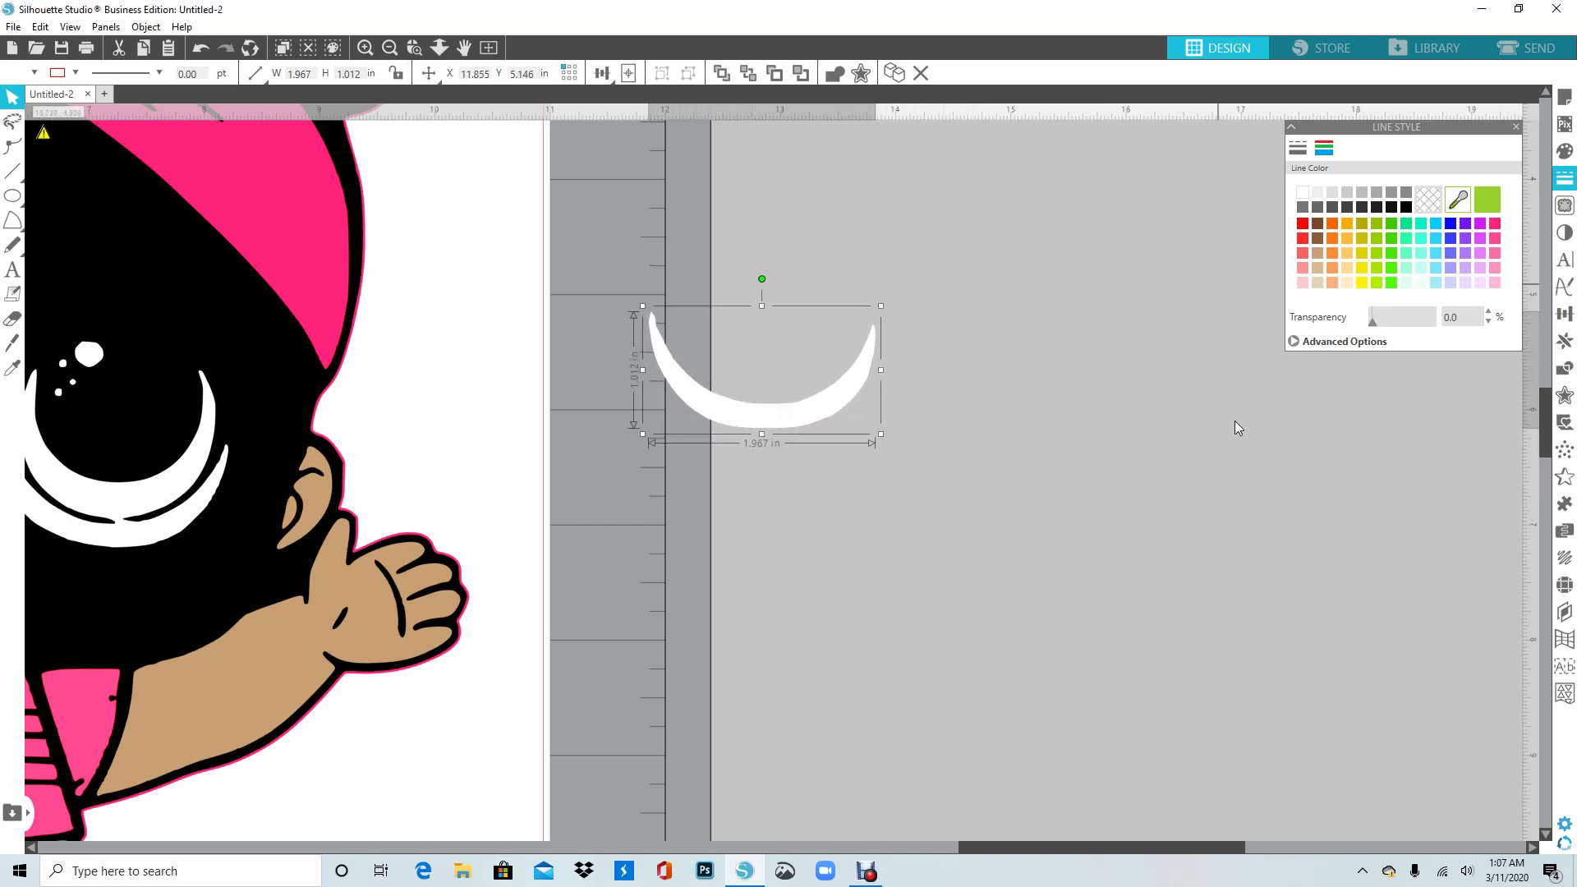
drag(973, 847, 1193, 847)
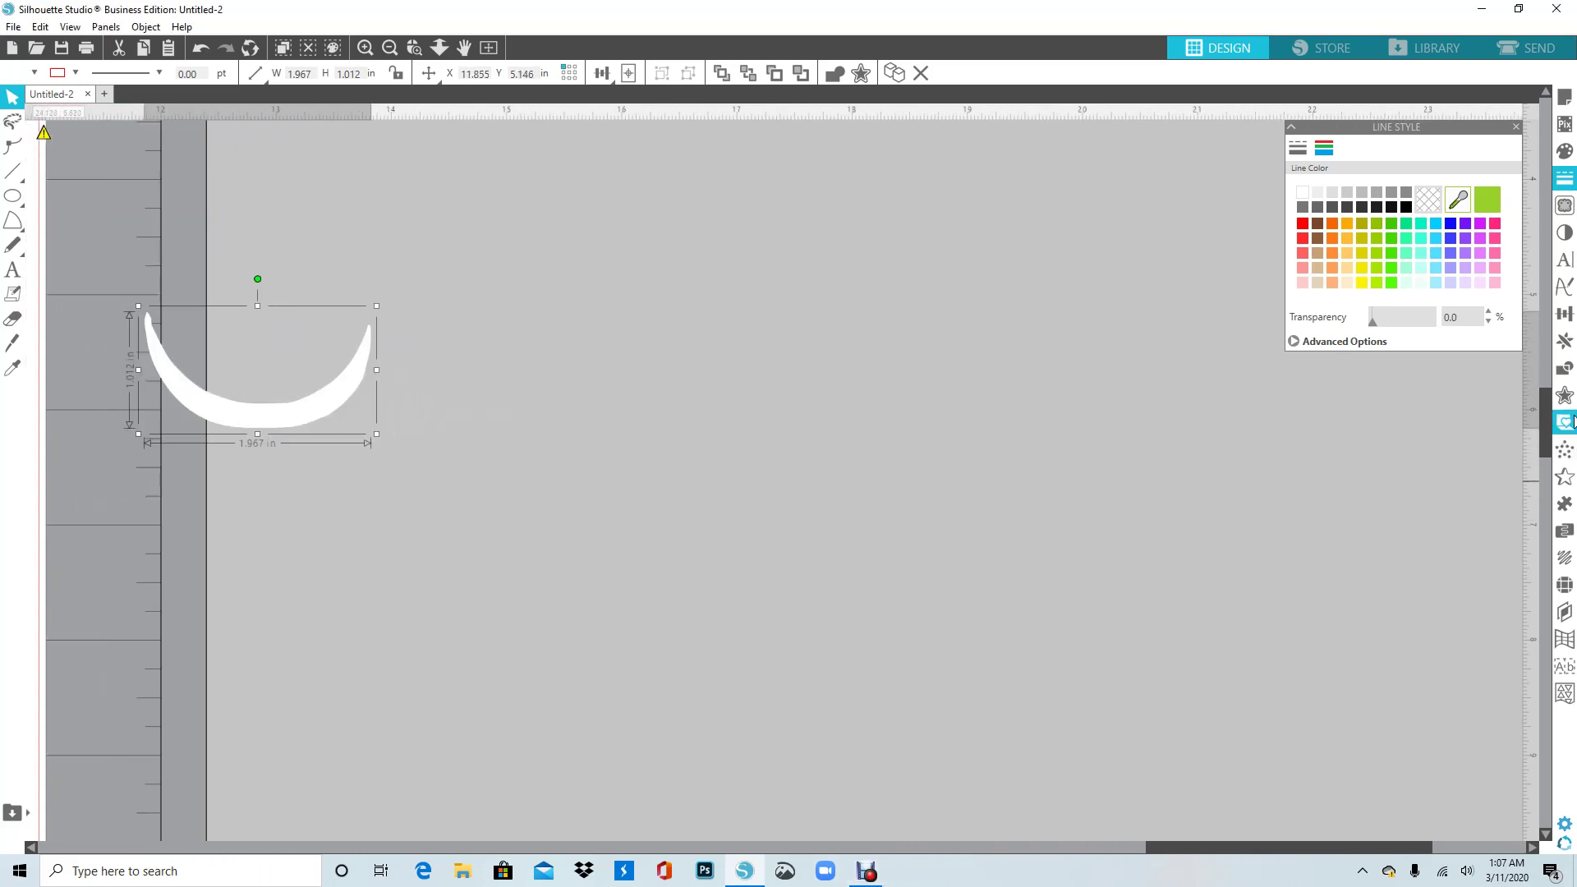
scroll(1544, 448, up, 8)
scroll(1544, 447, down, 5)
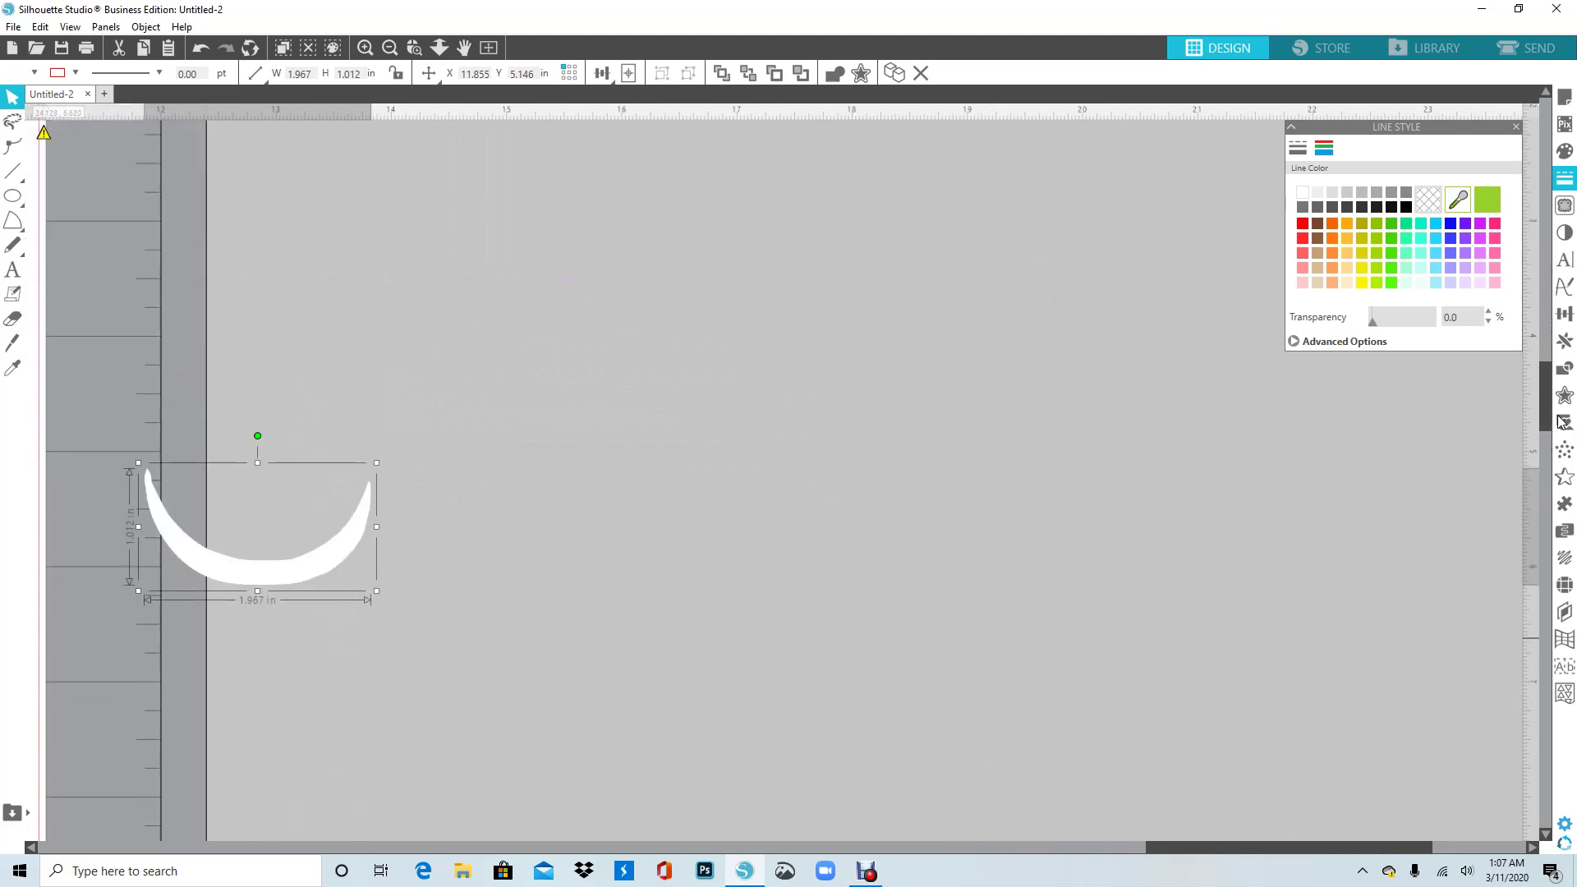
scroll(1543, 435, up, 1)
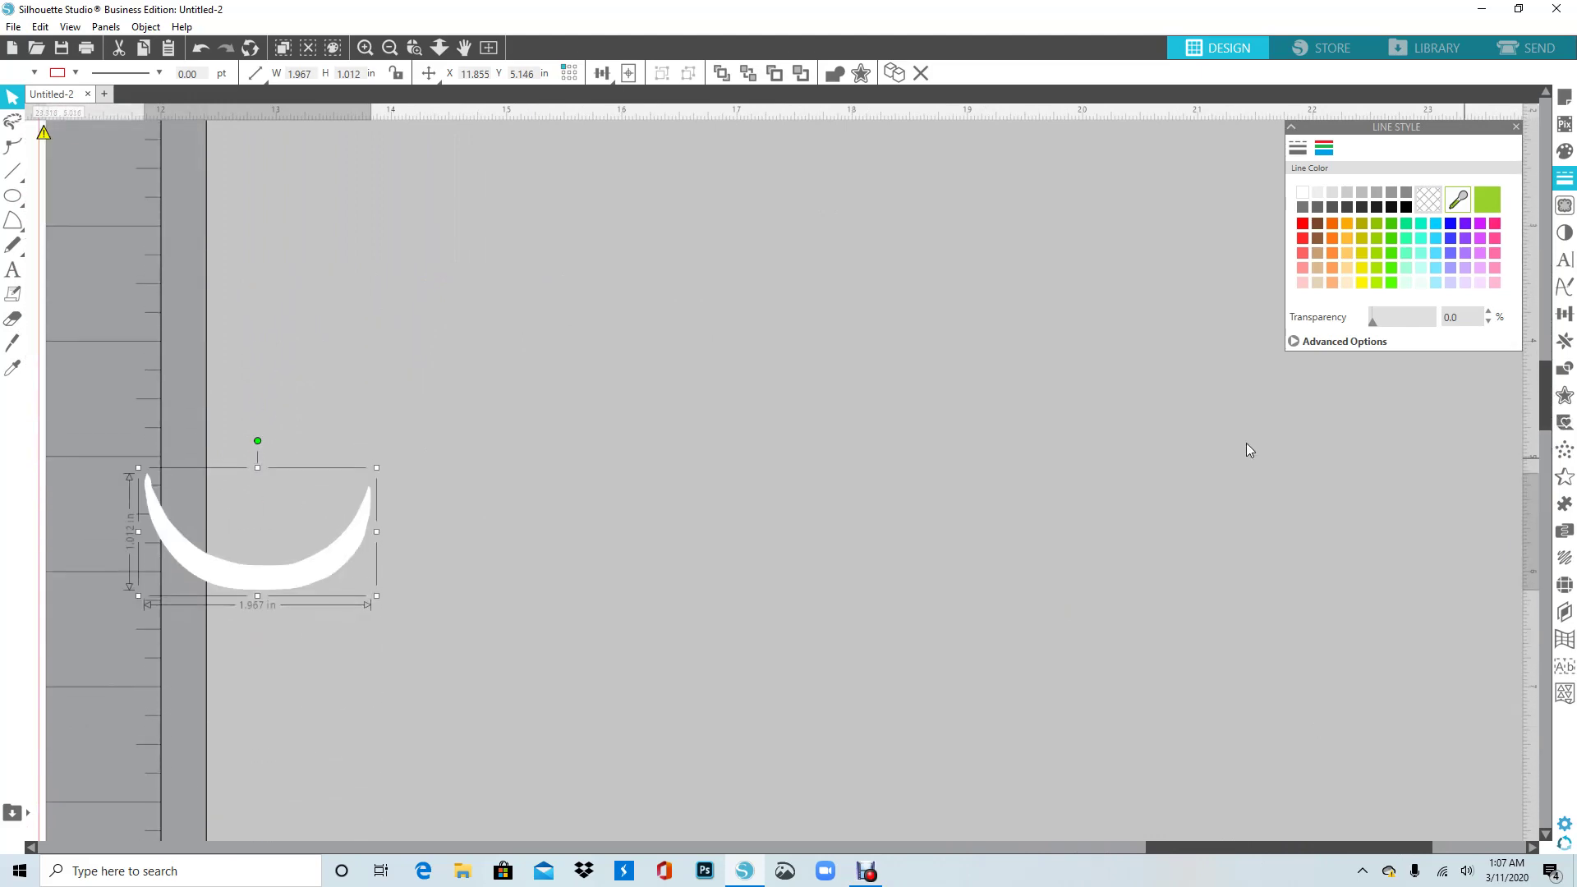
- Move the tan face piece closer to the cutting mat, beside the white crescent
click(389, 48)
click(389, 47)
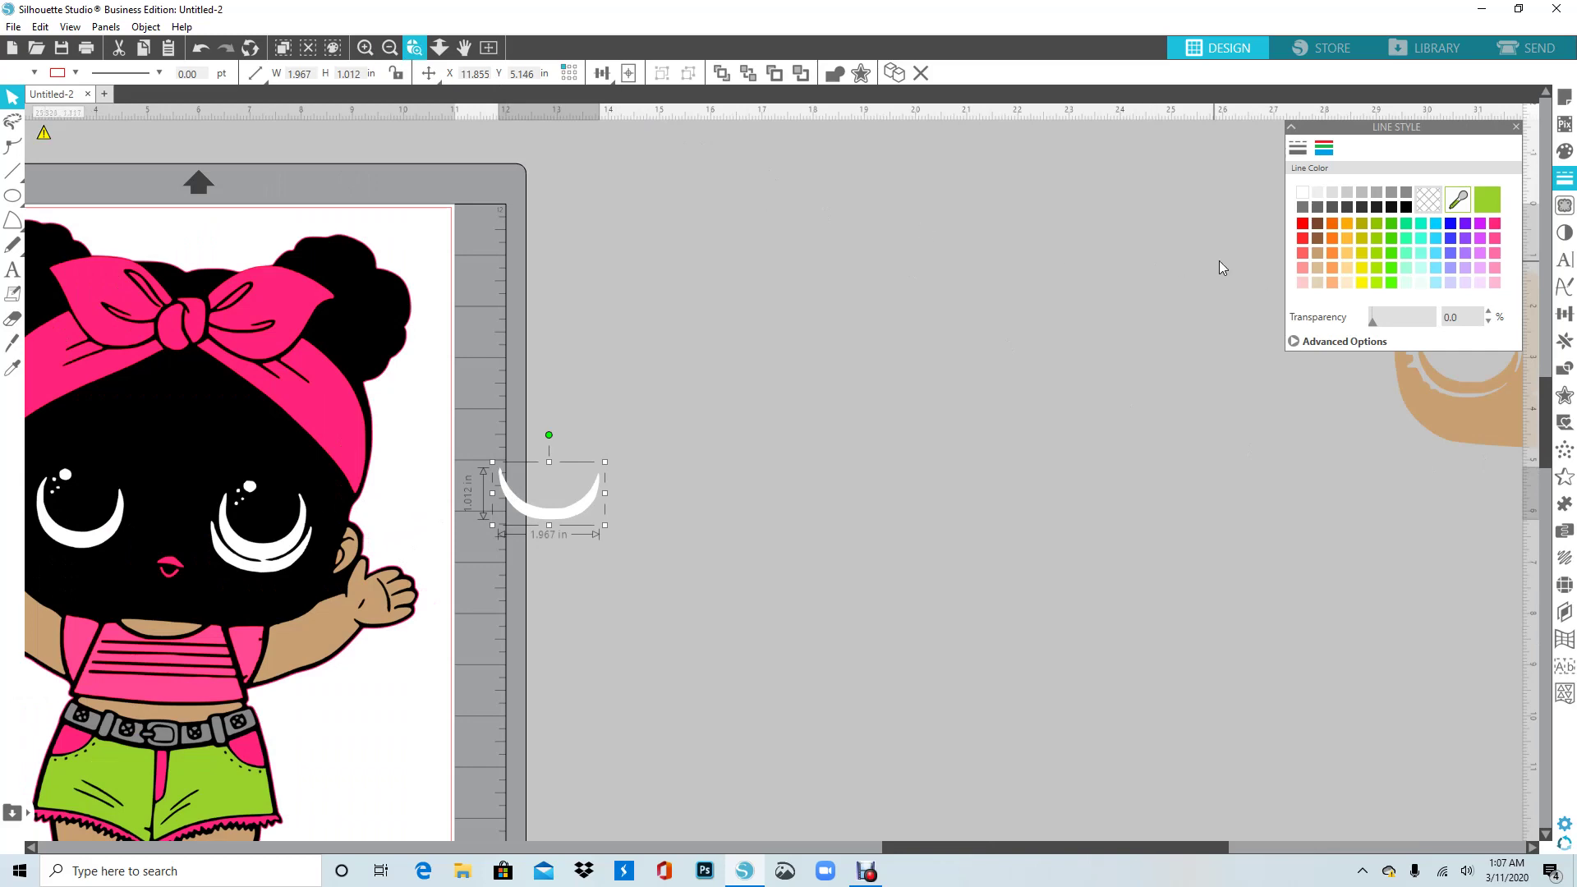
drag(1459, 414, 750, 460)
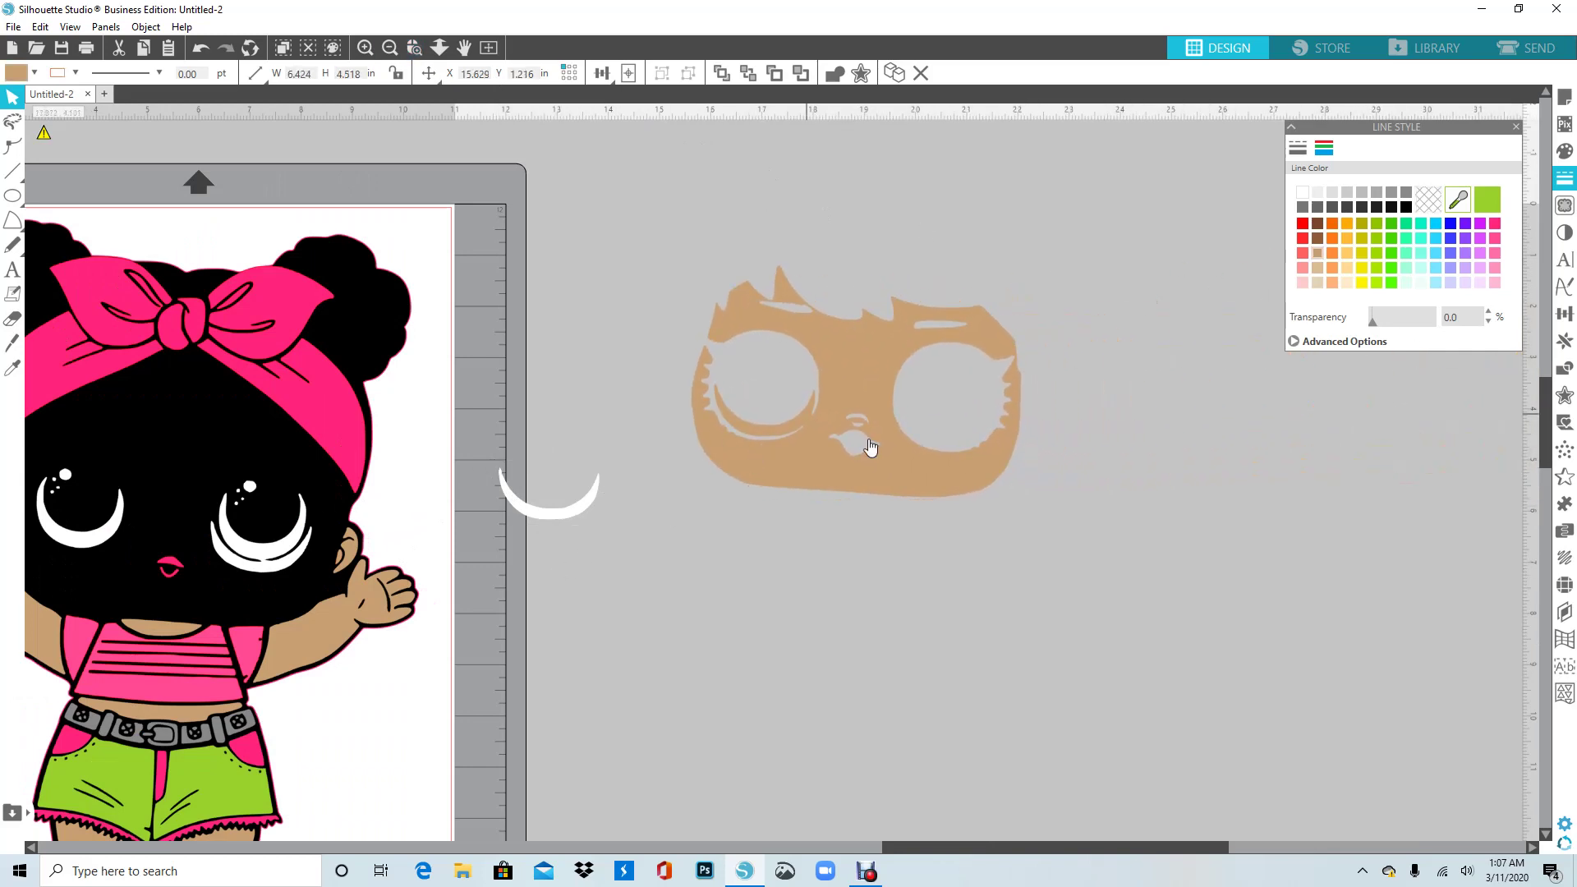
drag(957, 482, 985, 521)
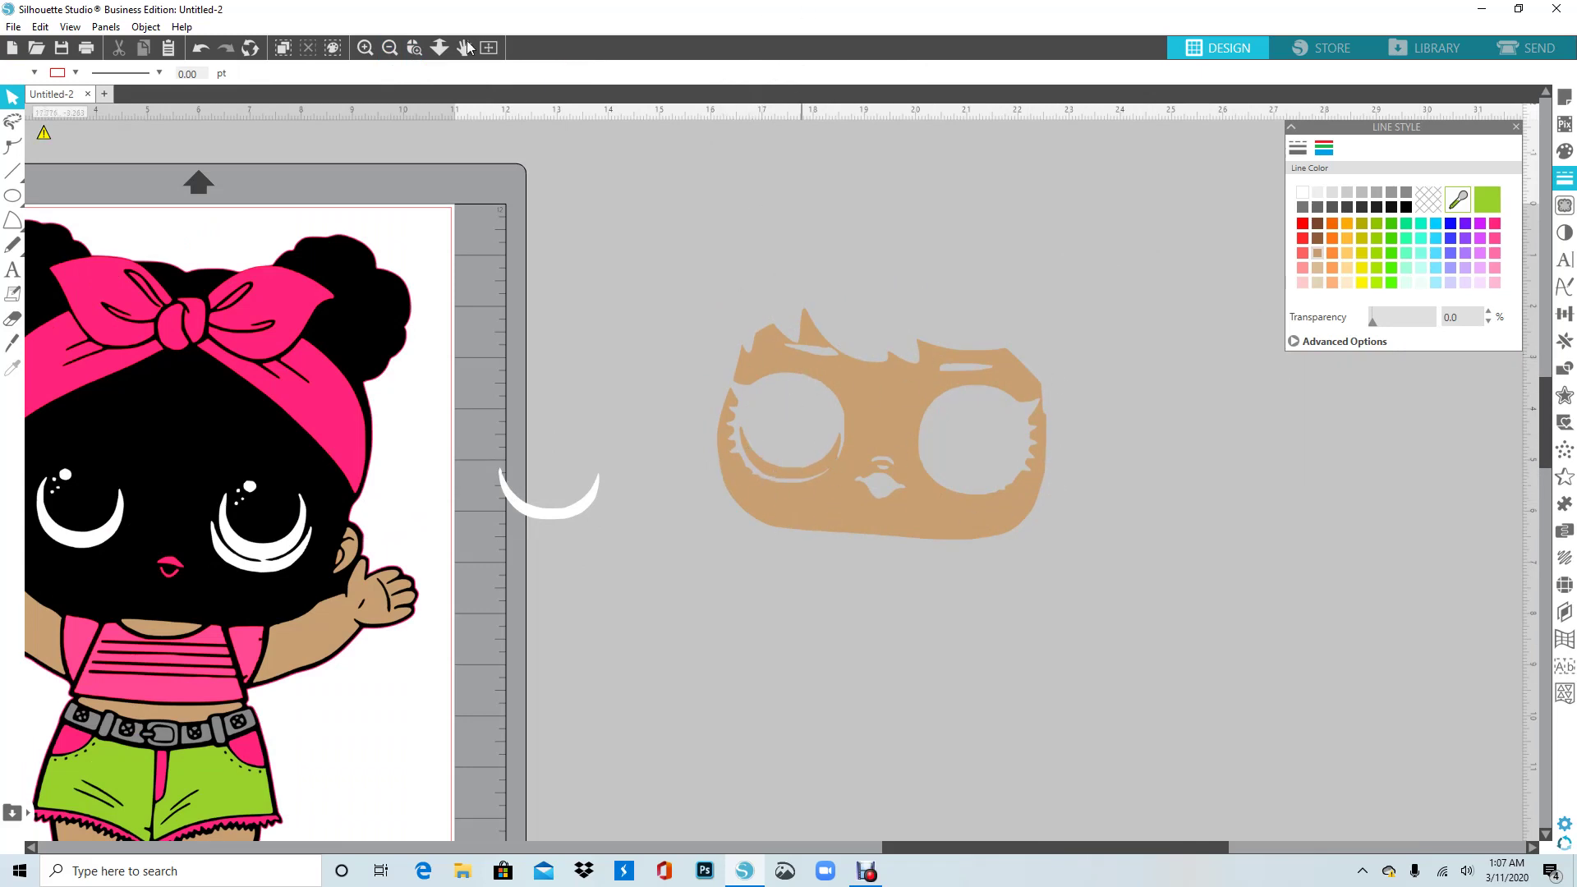
- Draw an ellipse about 2.06 in wide and 1.1 in high over the lower eyelid crescent of the face piece's left eye opening
click(365, 48)
click(366, 48)
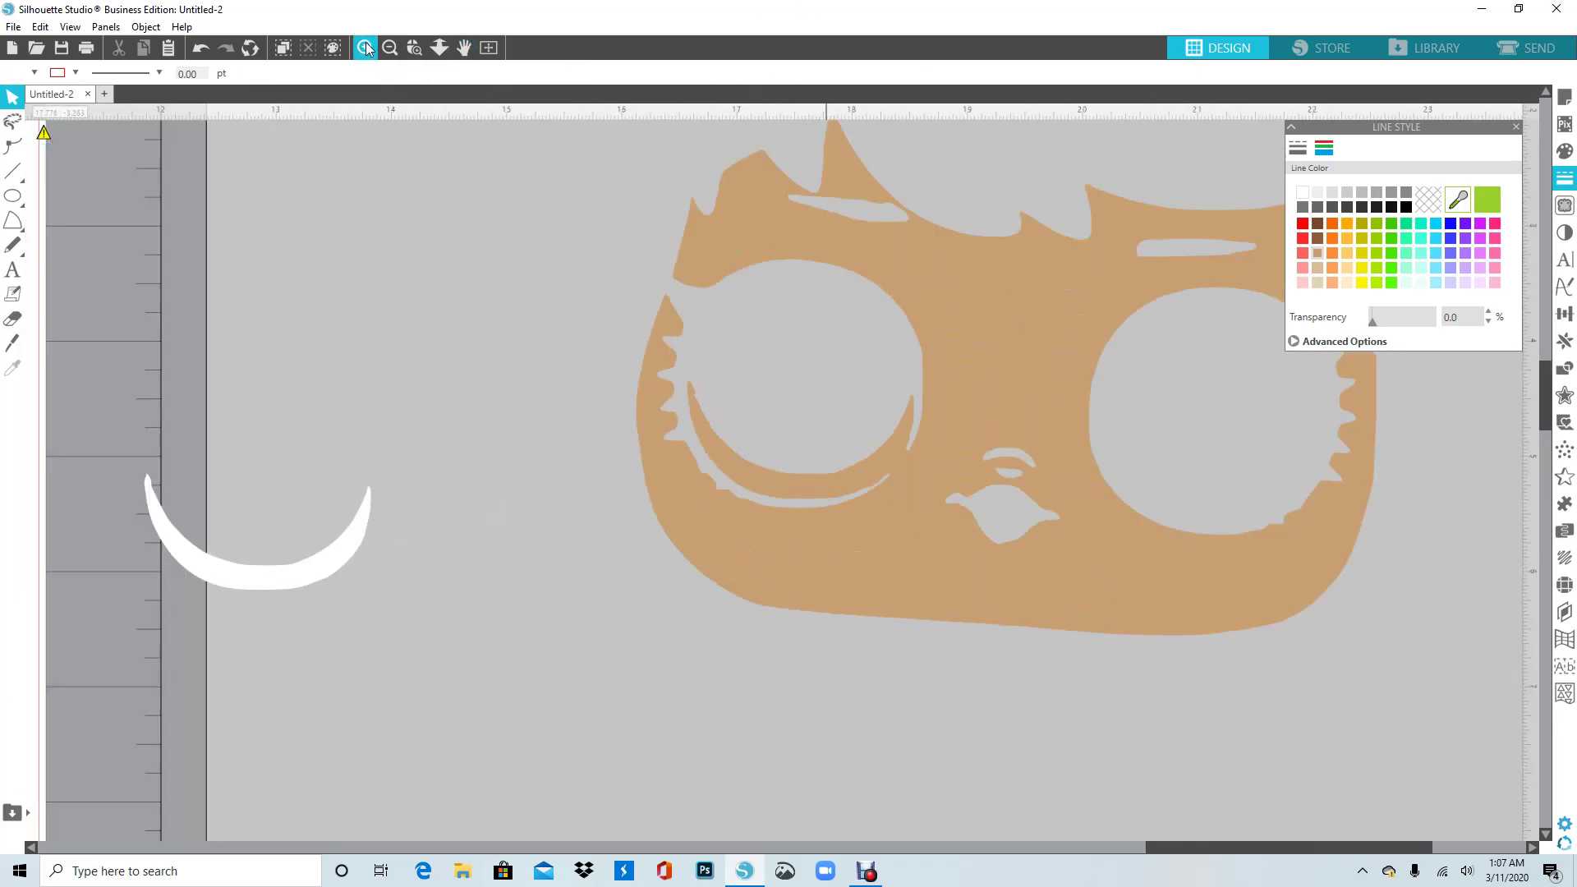
mouse_move(13, 196)
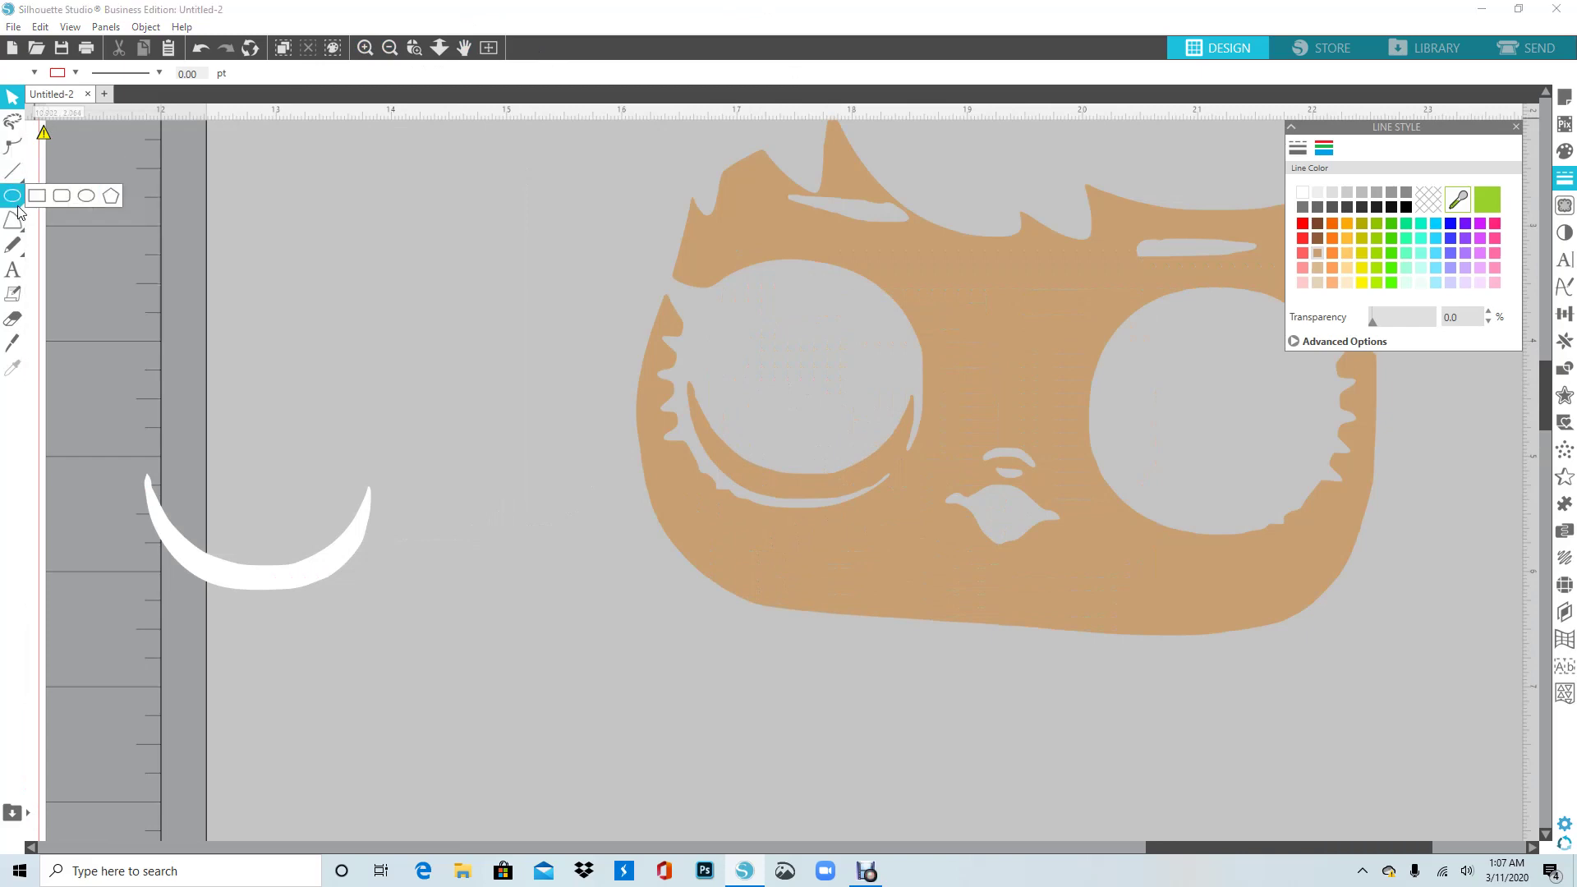
click(89, 197)
drag(678, 370, 919, 499)
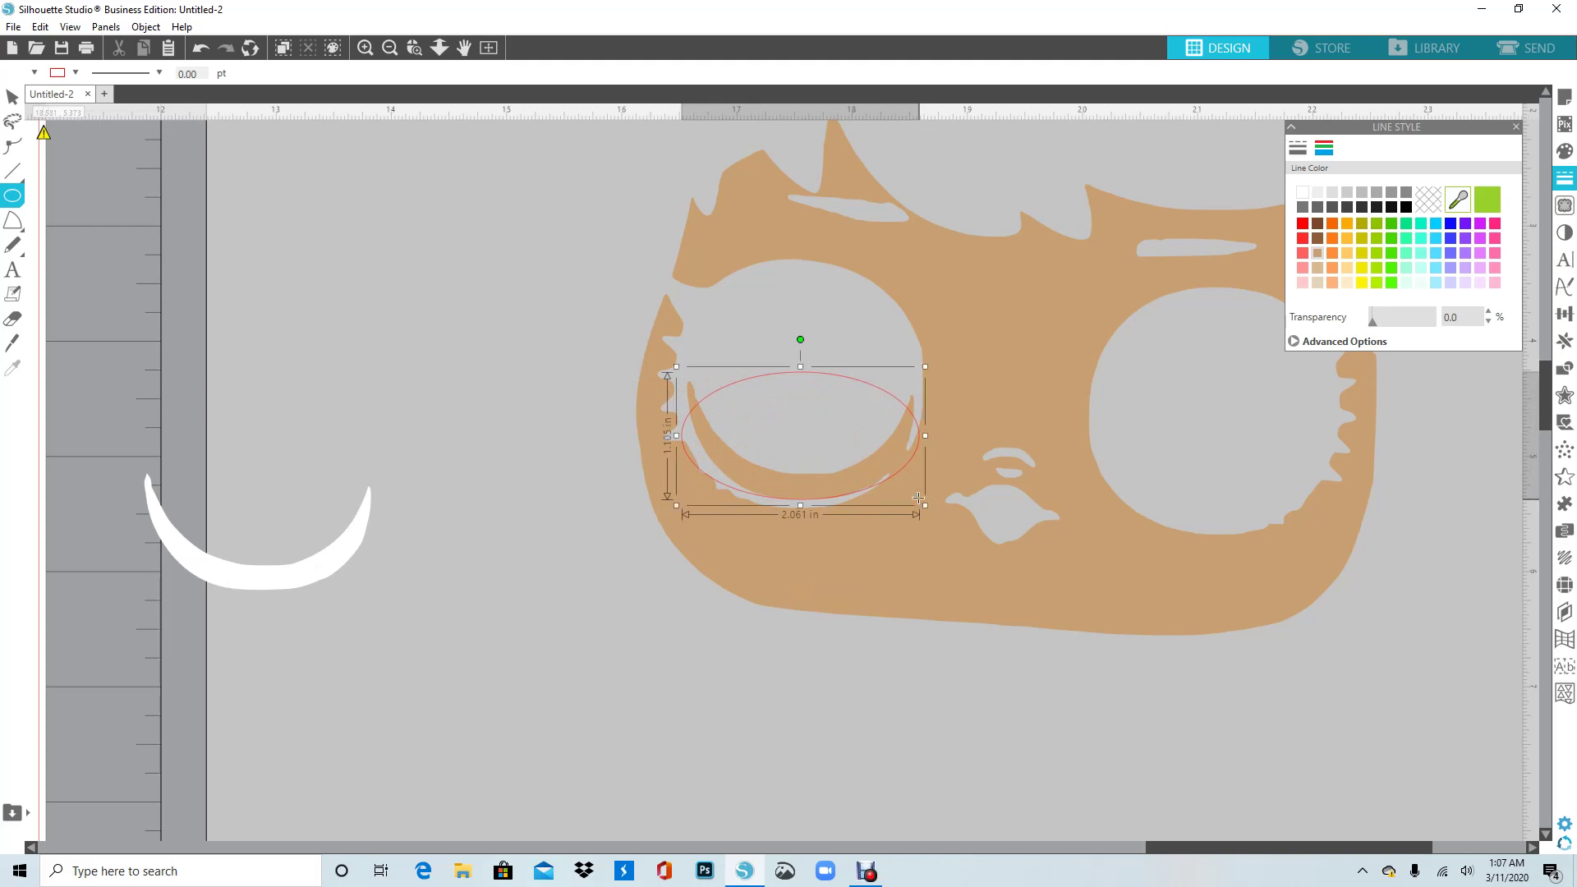
- Resize the ellipse to about 2.05 in wide and 1.65 in high so it encloses the eyelid crescent and the gap below it
click(13, 97)
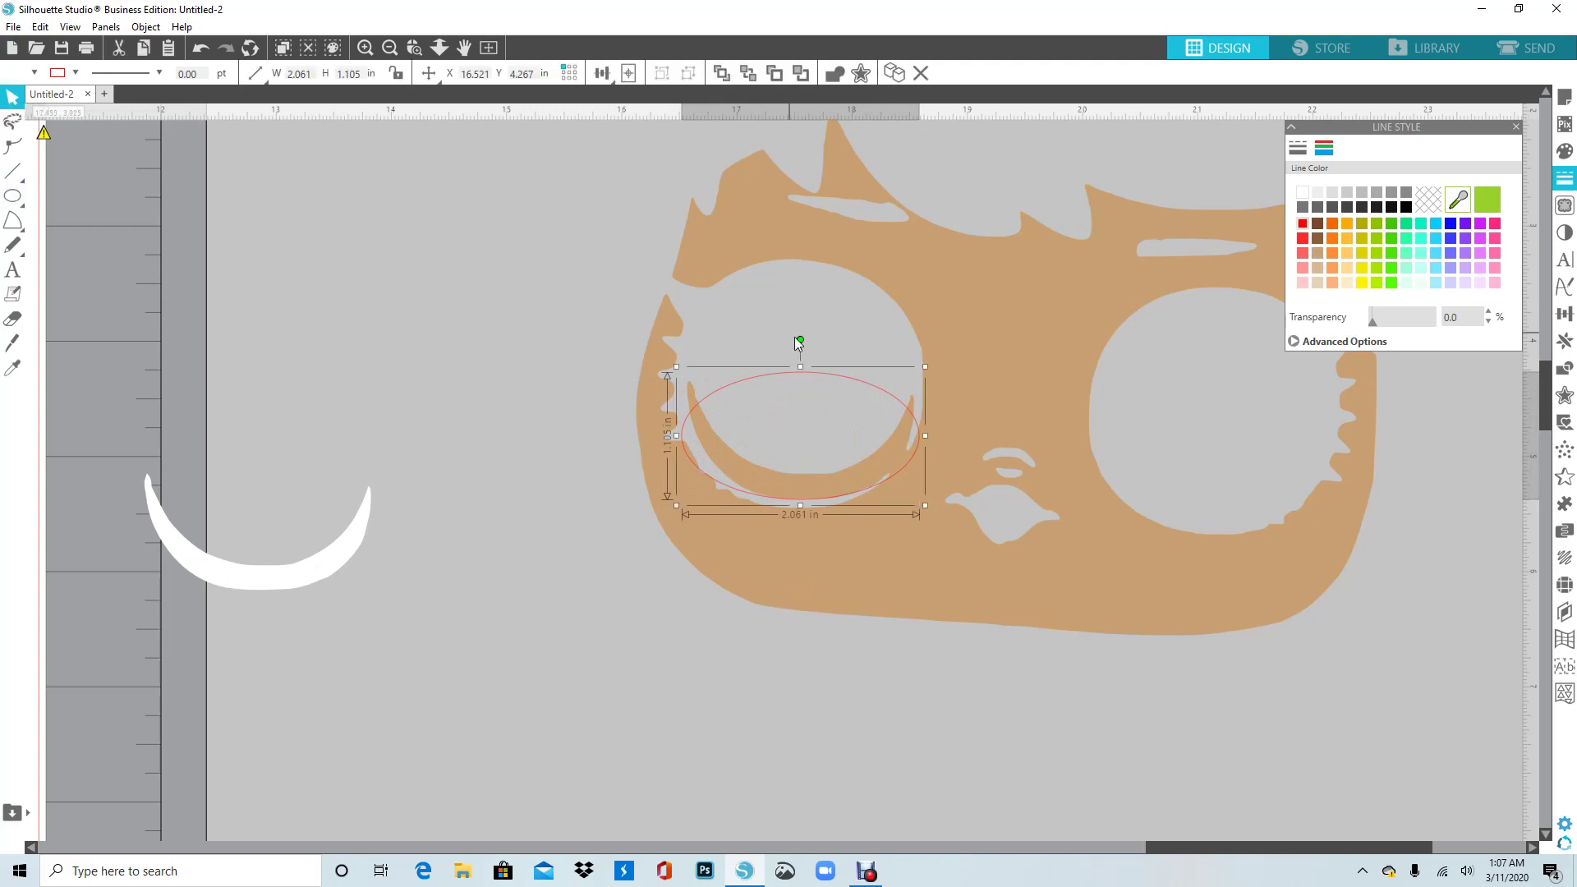
drag(800, 367, 805, 323)
drag(674, 412, 676, 413)
drag(800, 326, 800, 311)
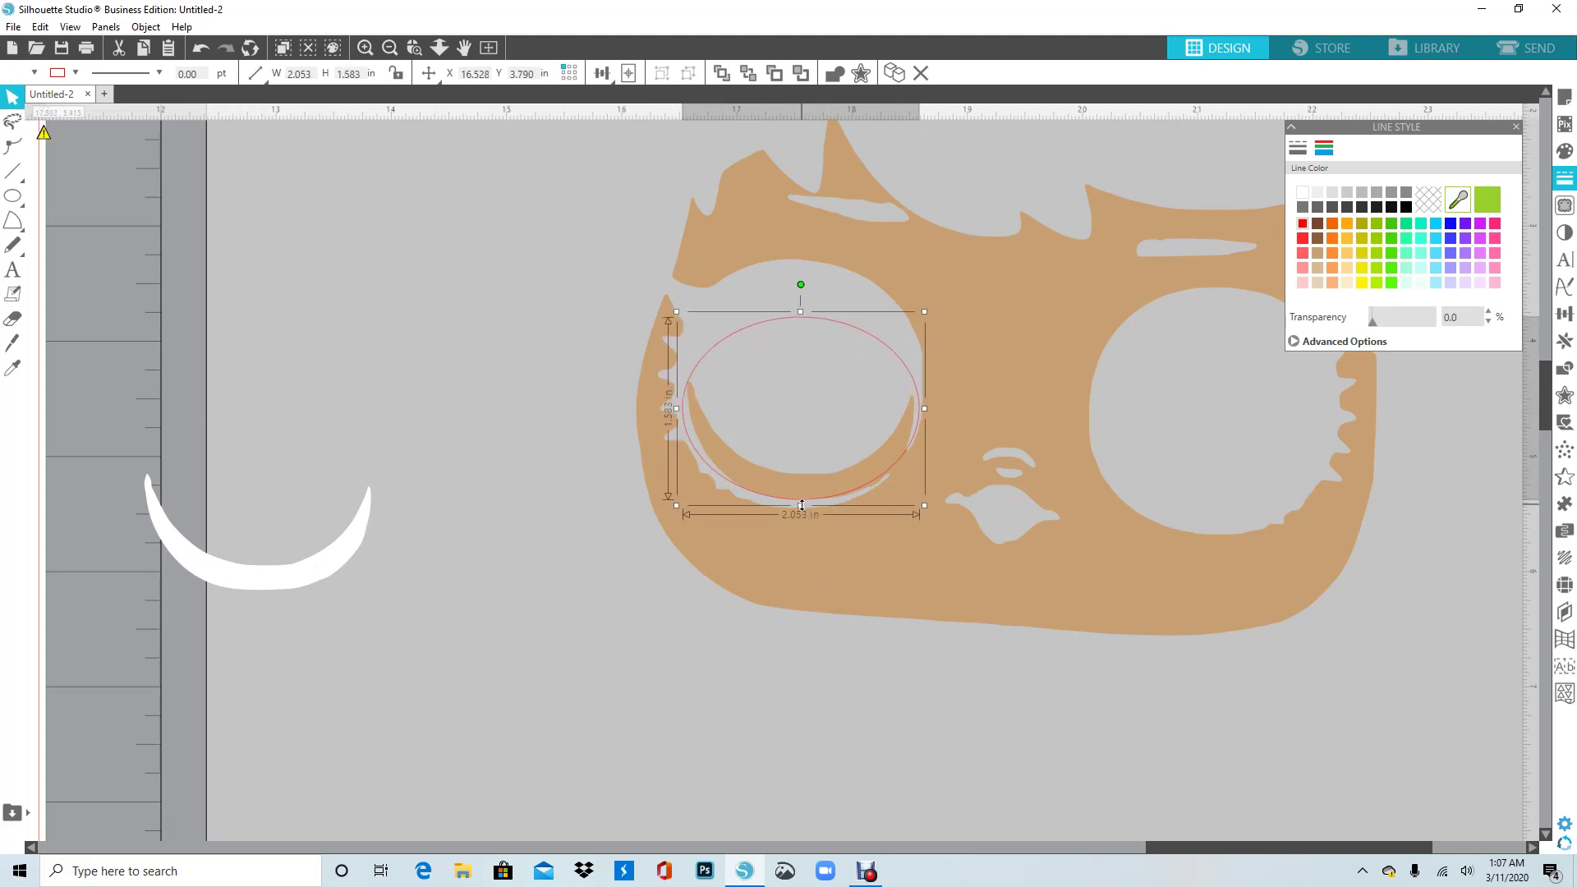
drag(802, 505, 802, 509)
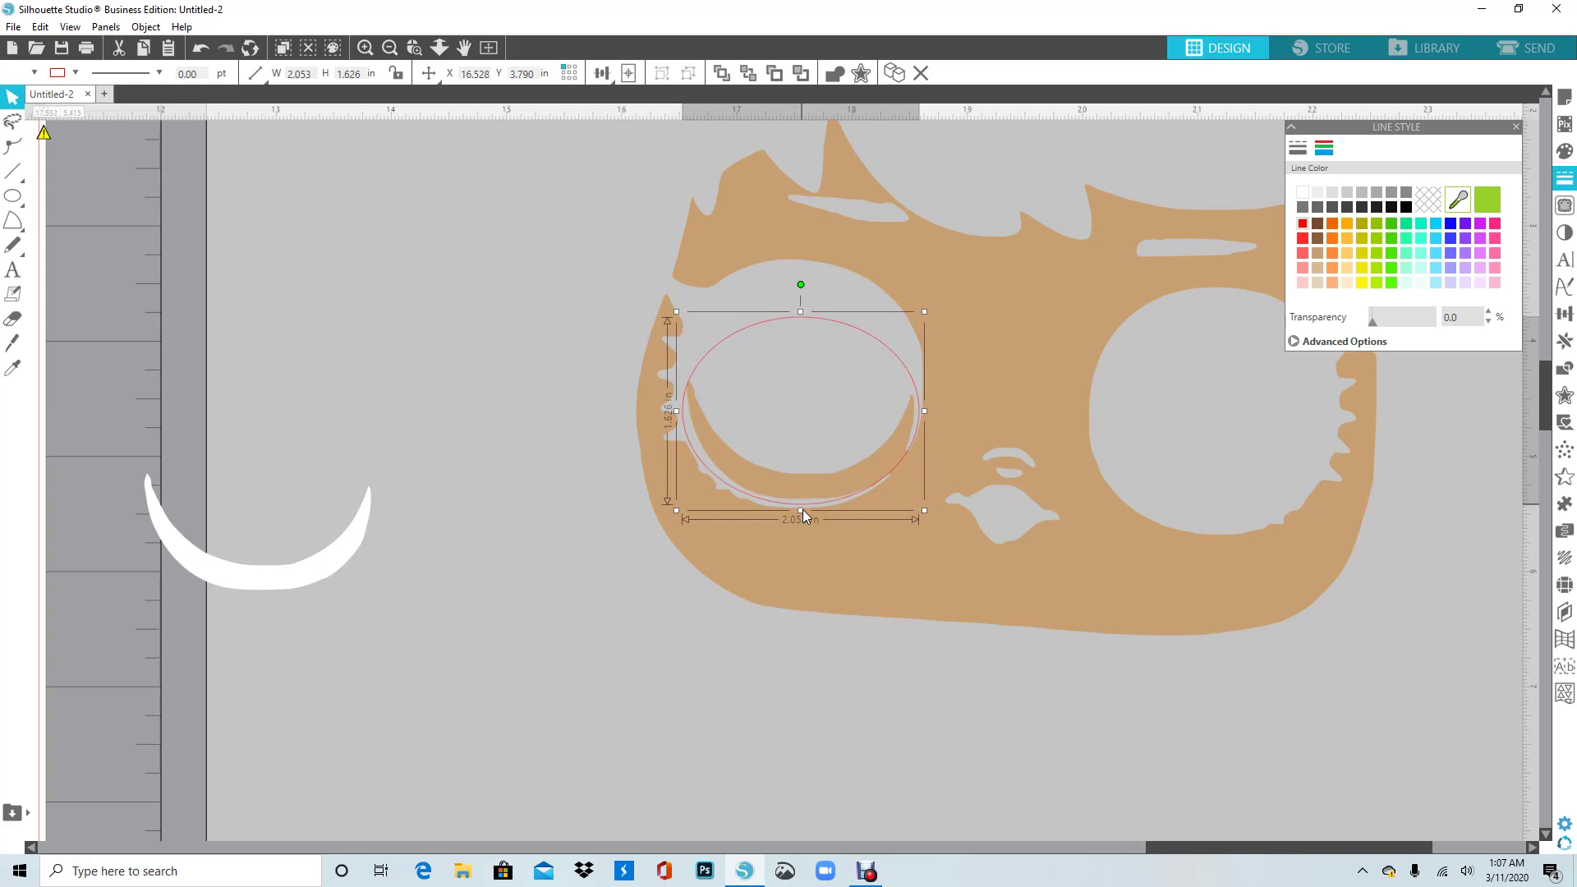
drag(804, 510, 804, 510)
drag(802, 512, 801, 515)
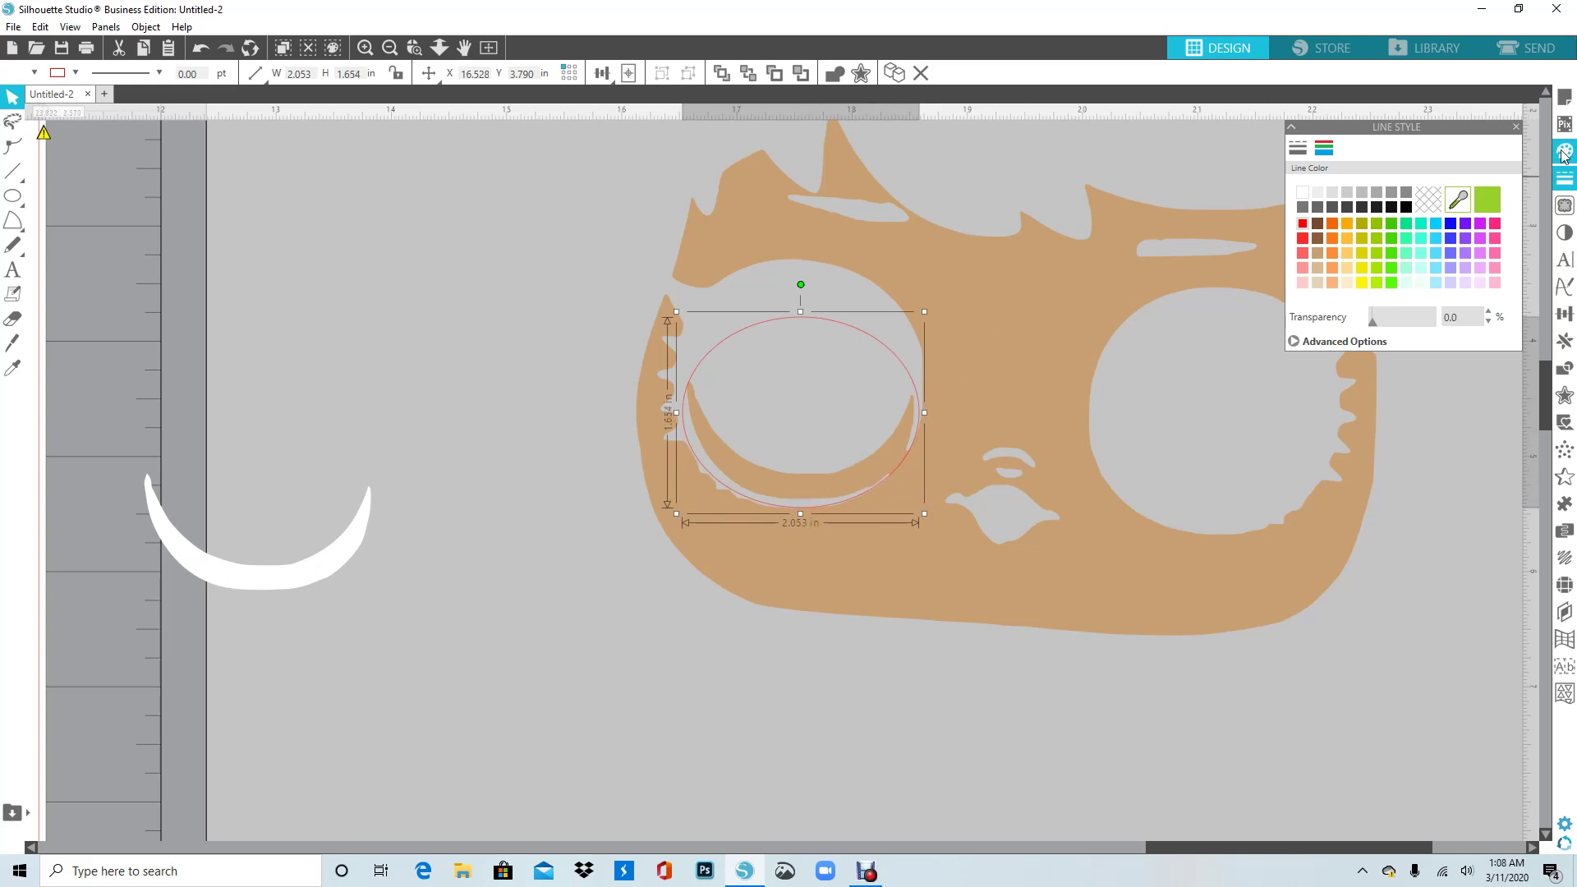
- Subtract the ellipse from the face piece to remove the lower eyelid crescent from the left eye opening
click(1516, 127)
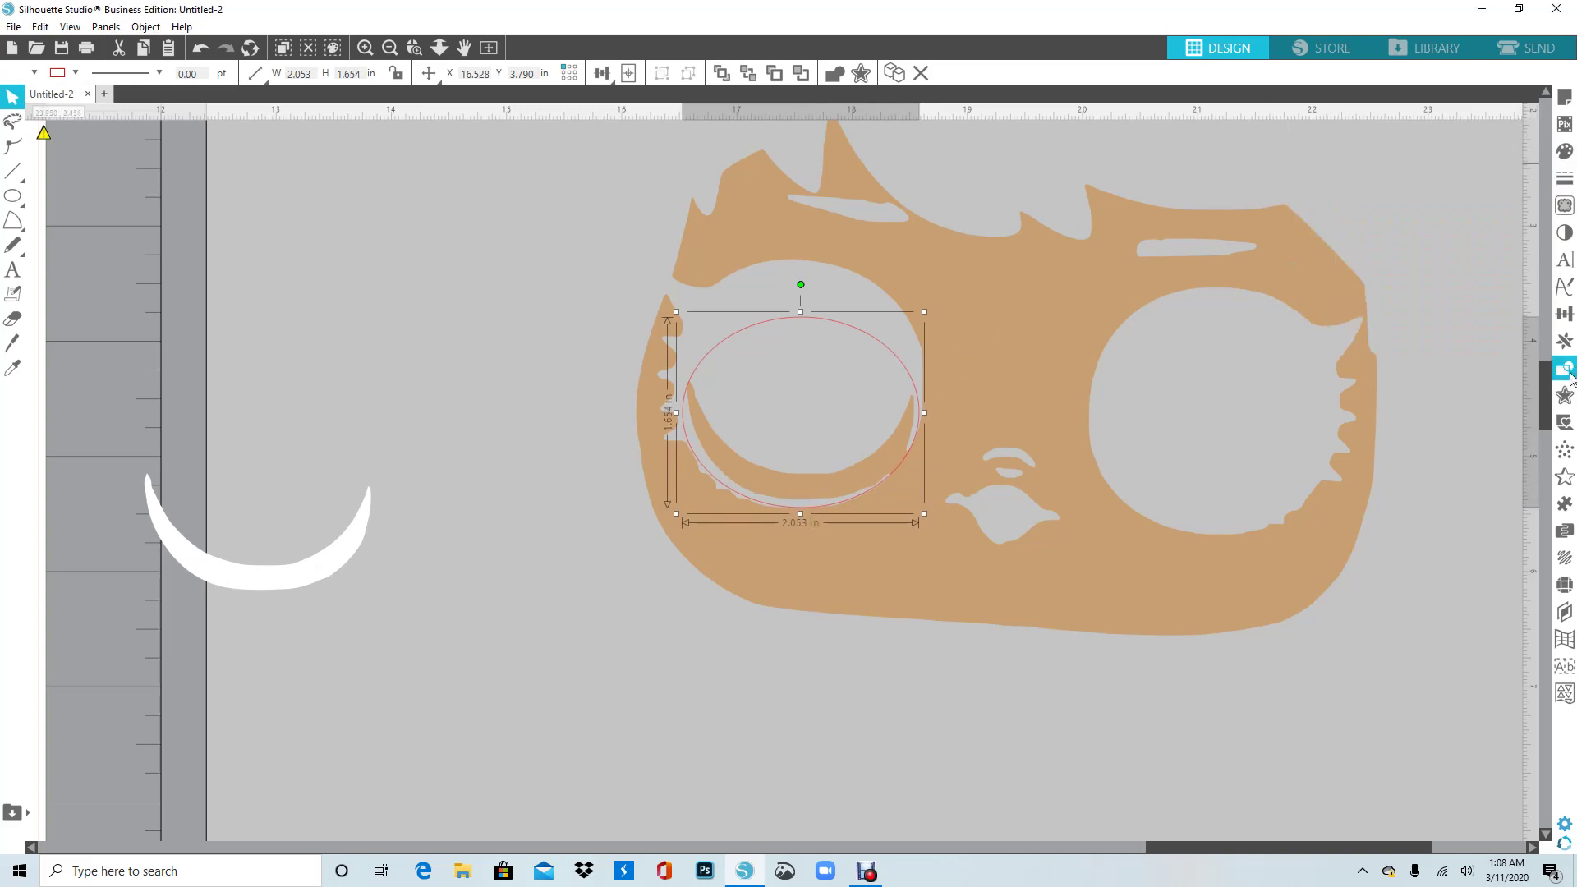
click(1565, 371)
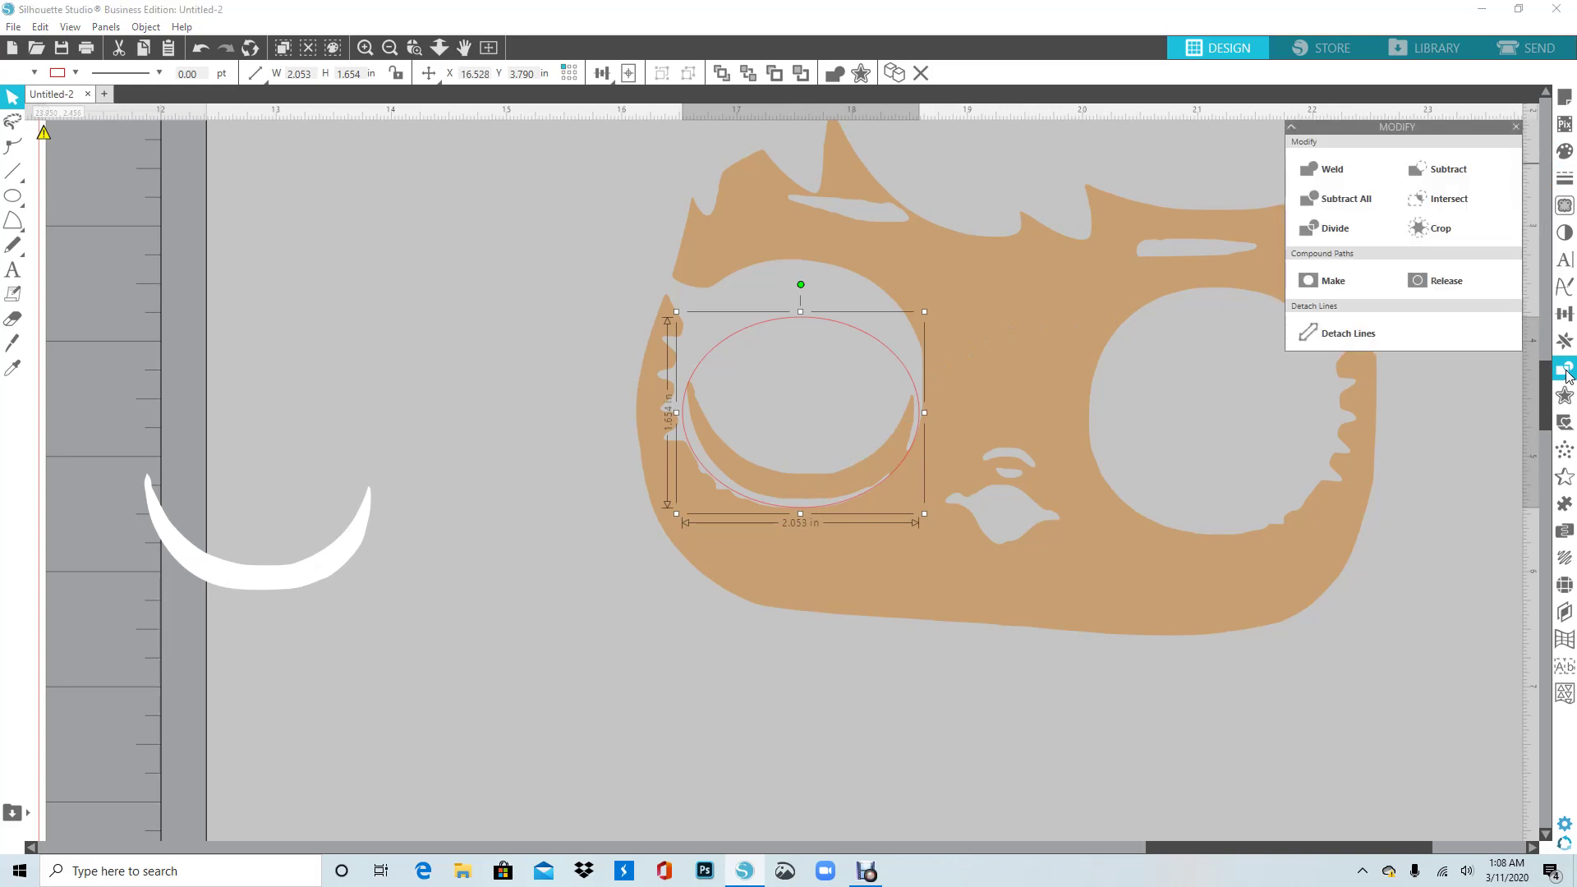
click(1447, 230)
drag(1490, 132, 395, 160)
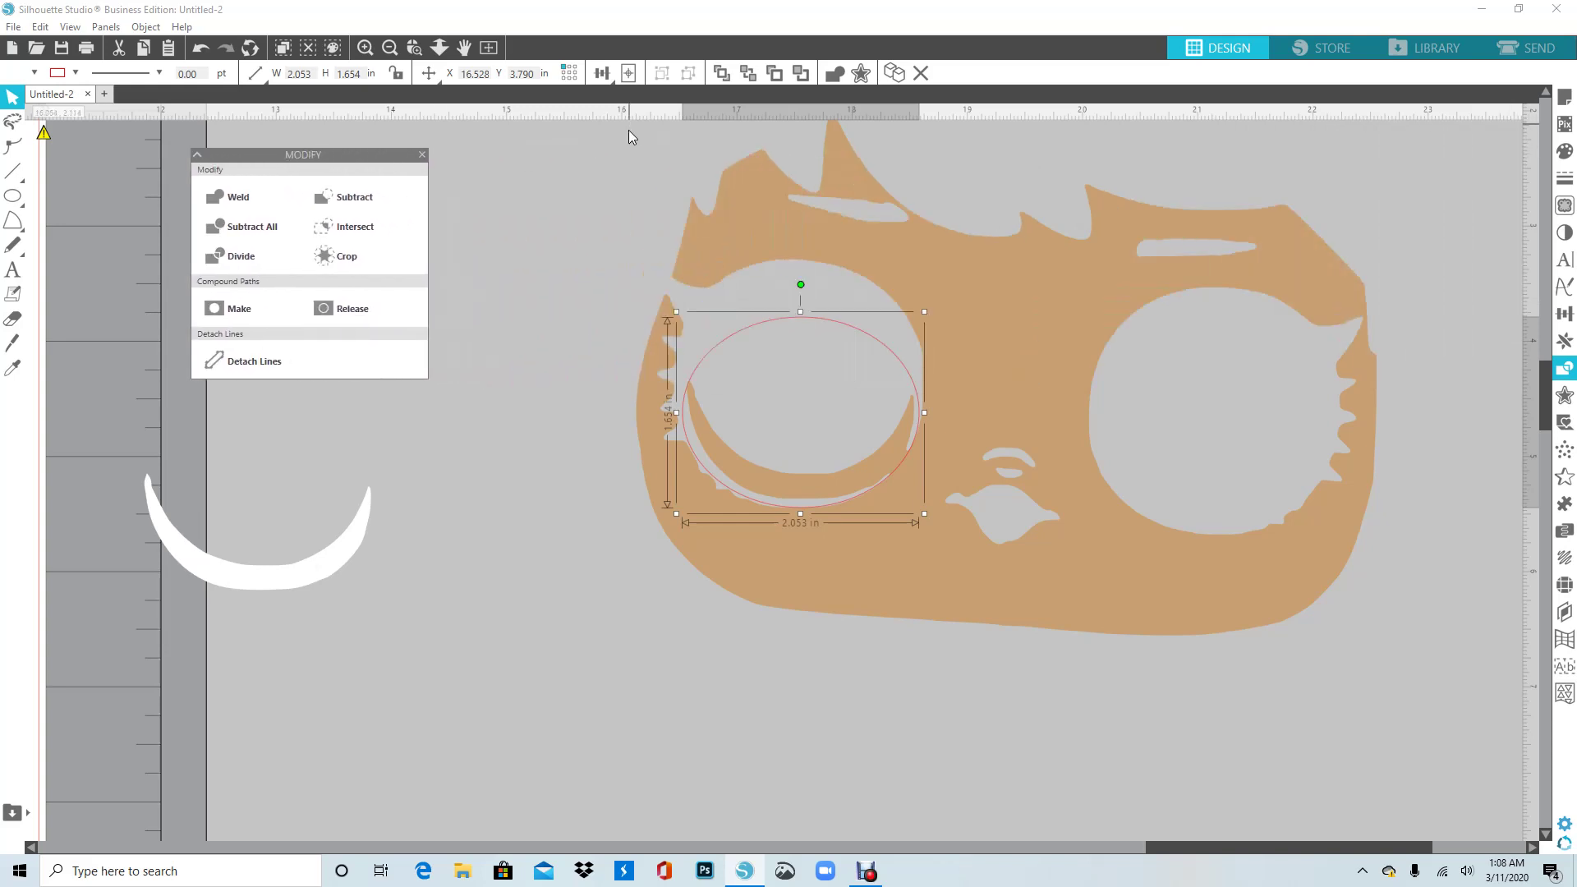
drag(577, 137, 1225, 392)
drag(1313, 682, 1313, 682)
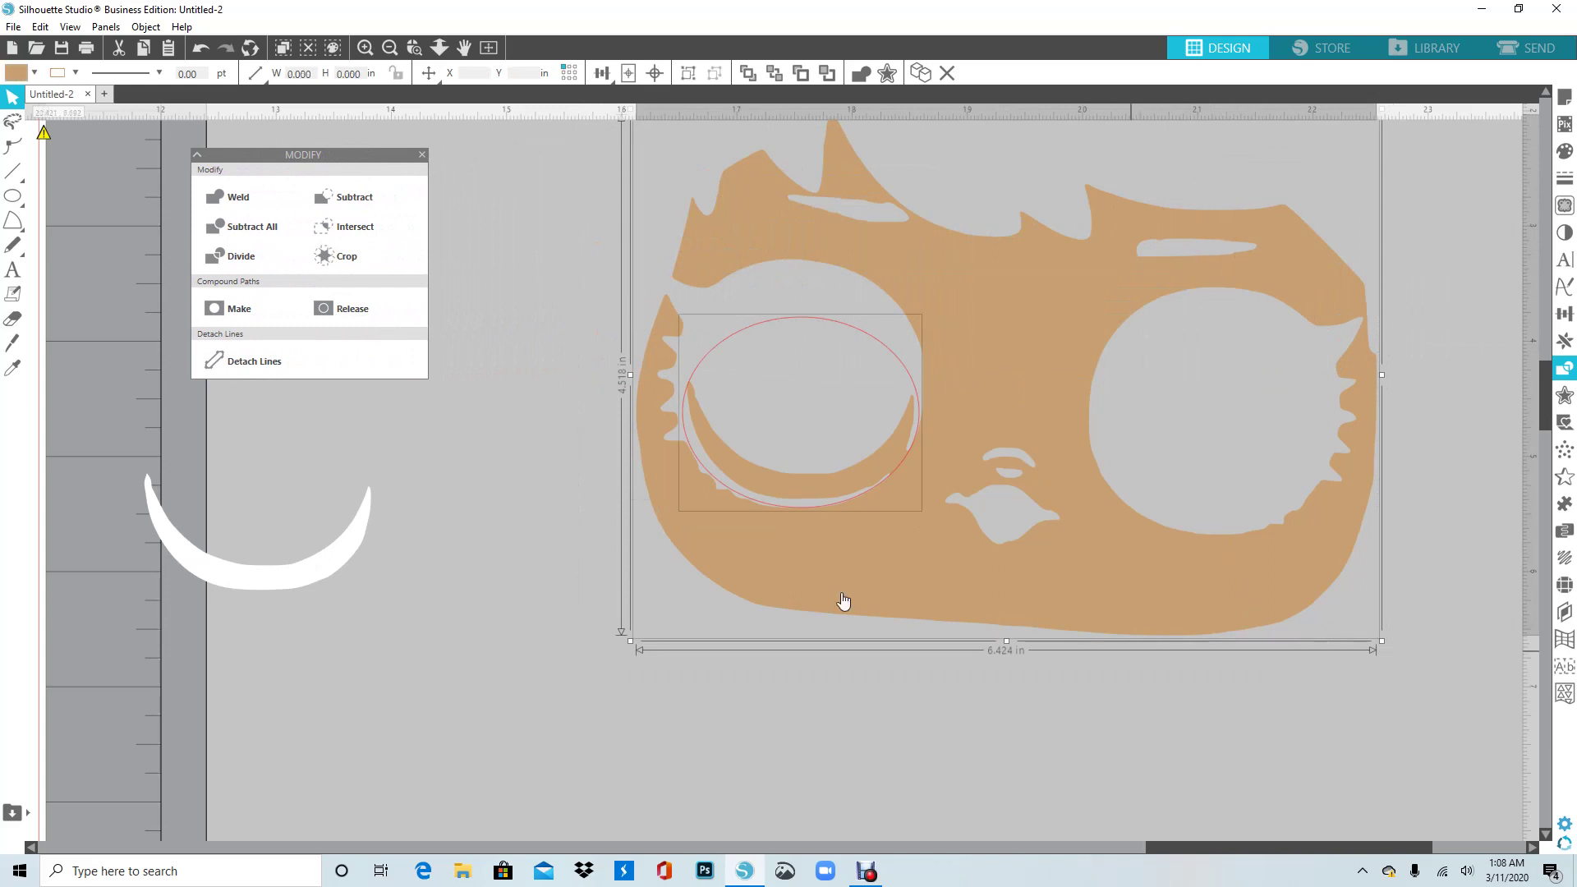
click(359, 200)
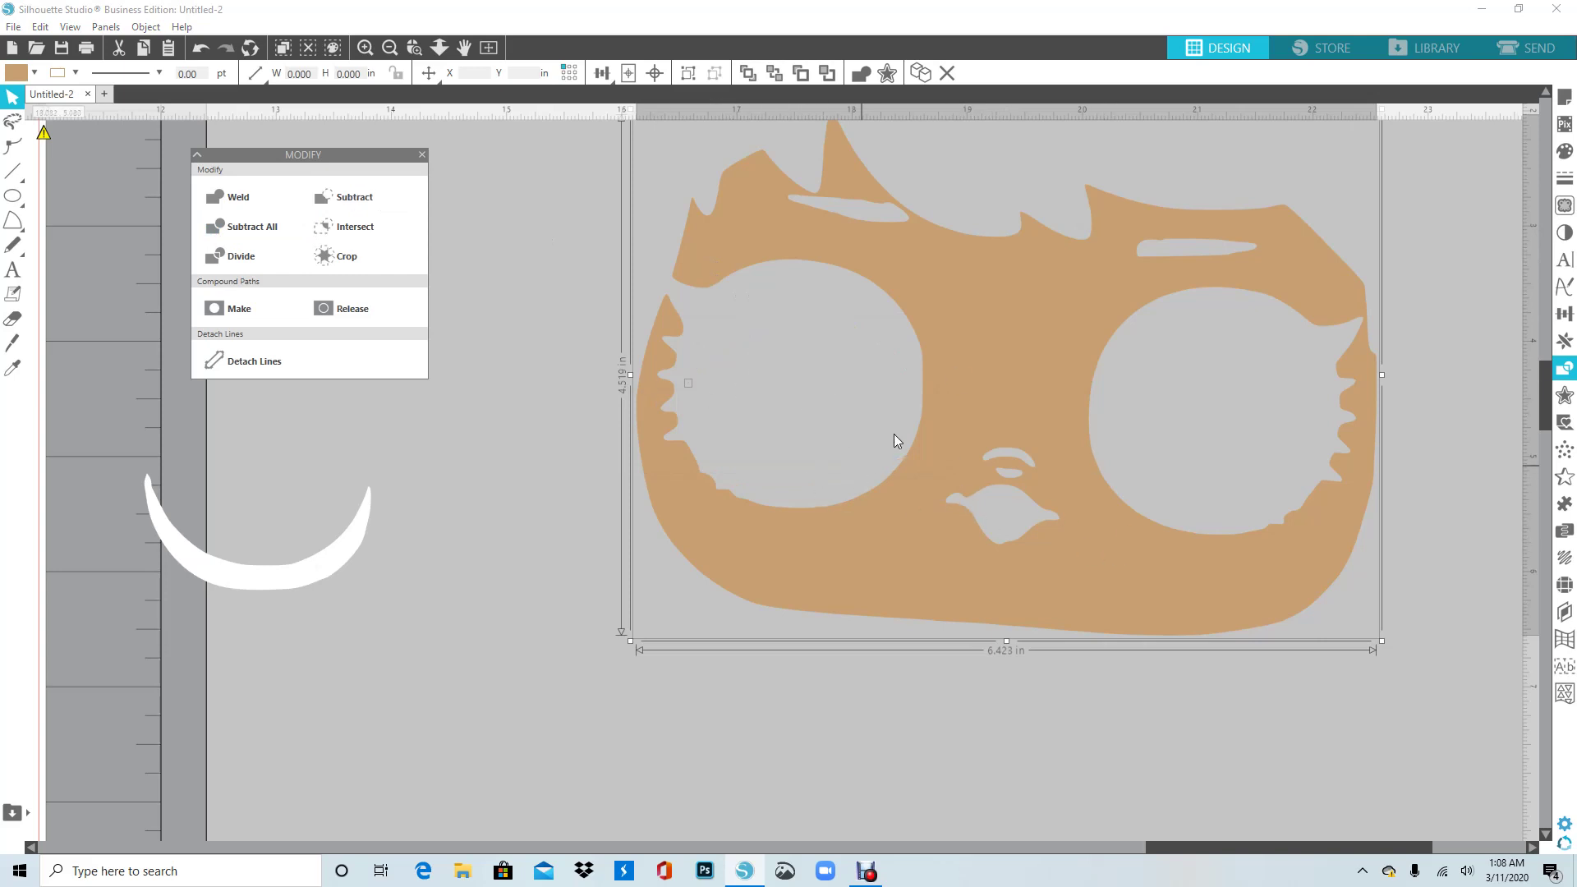
- Delete the tiny leftover fragment inside the face piece's left eye opening
drag(686, 386, 688, 388)
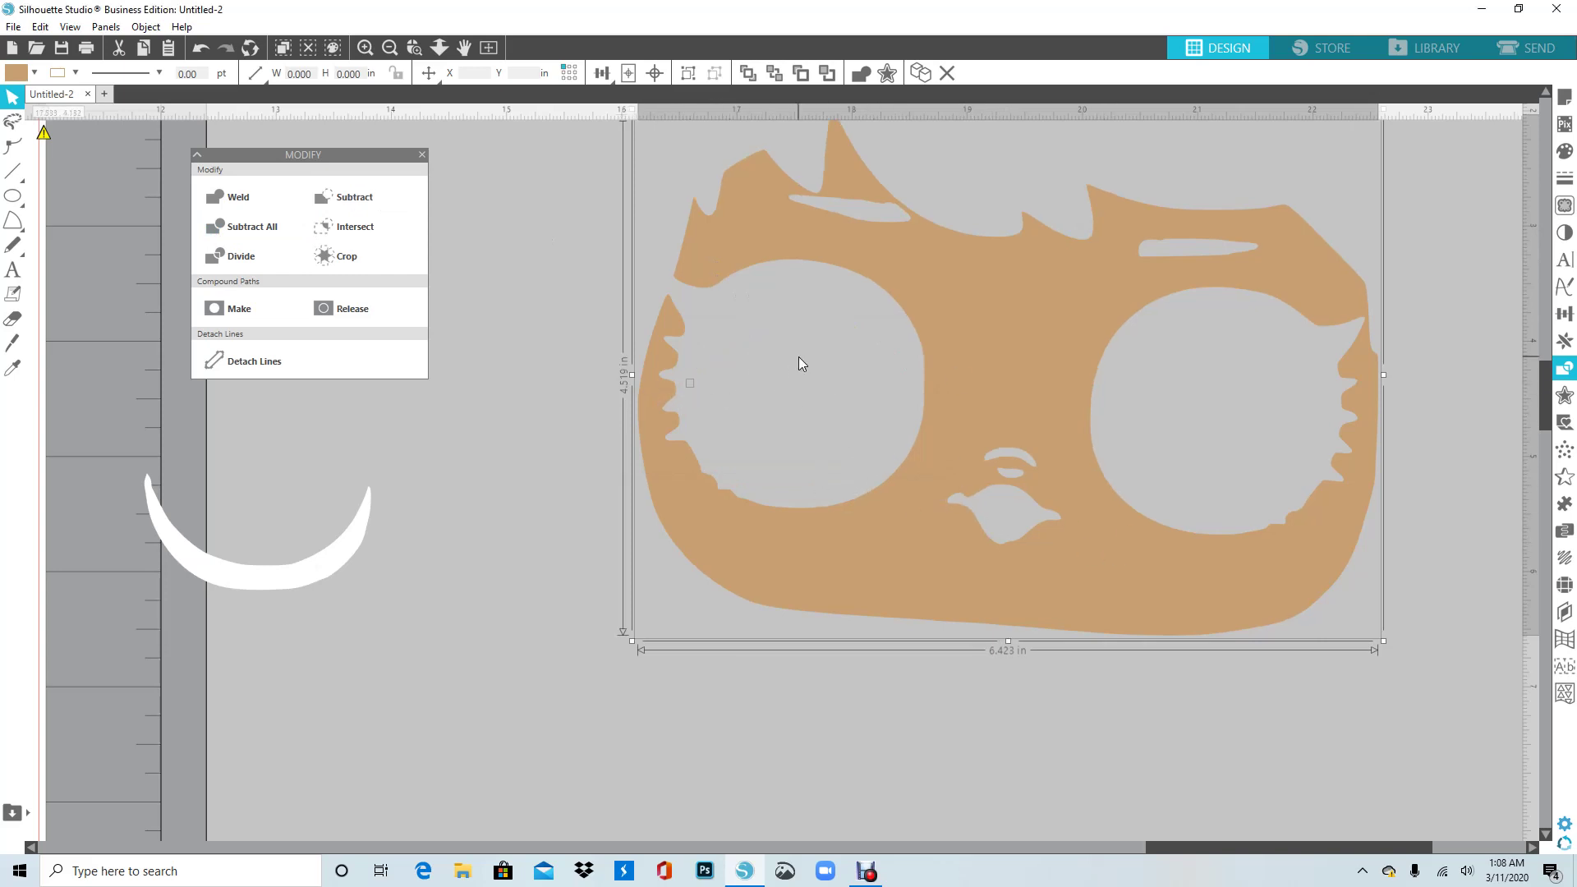
click(537, 351)
click(694, 388)
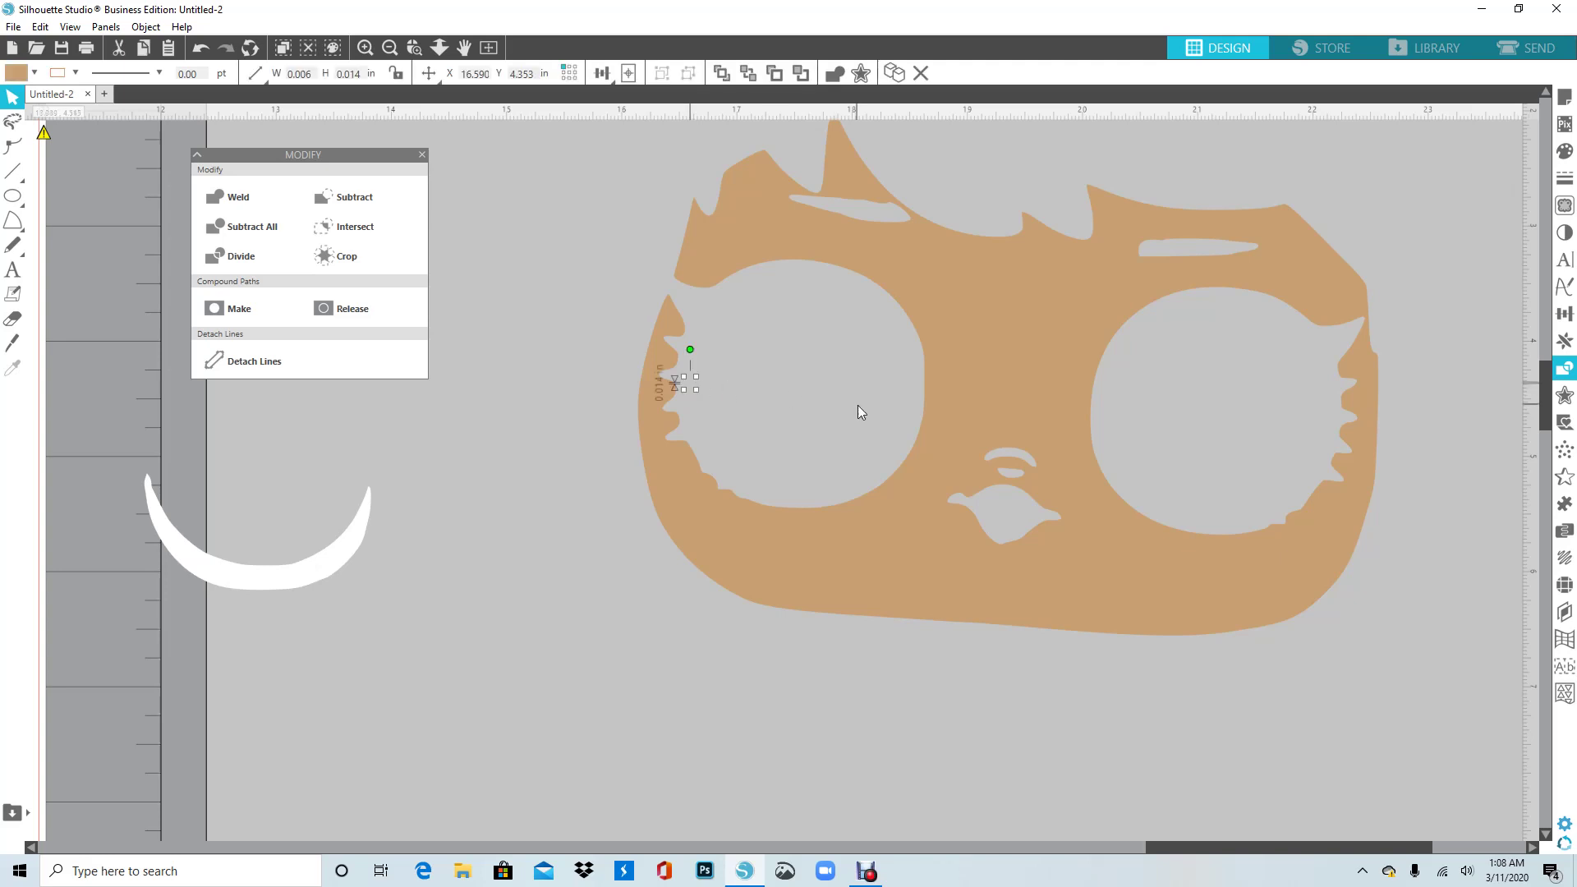
click(859, 412)
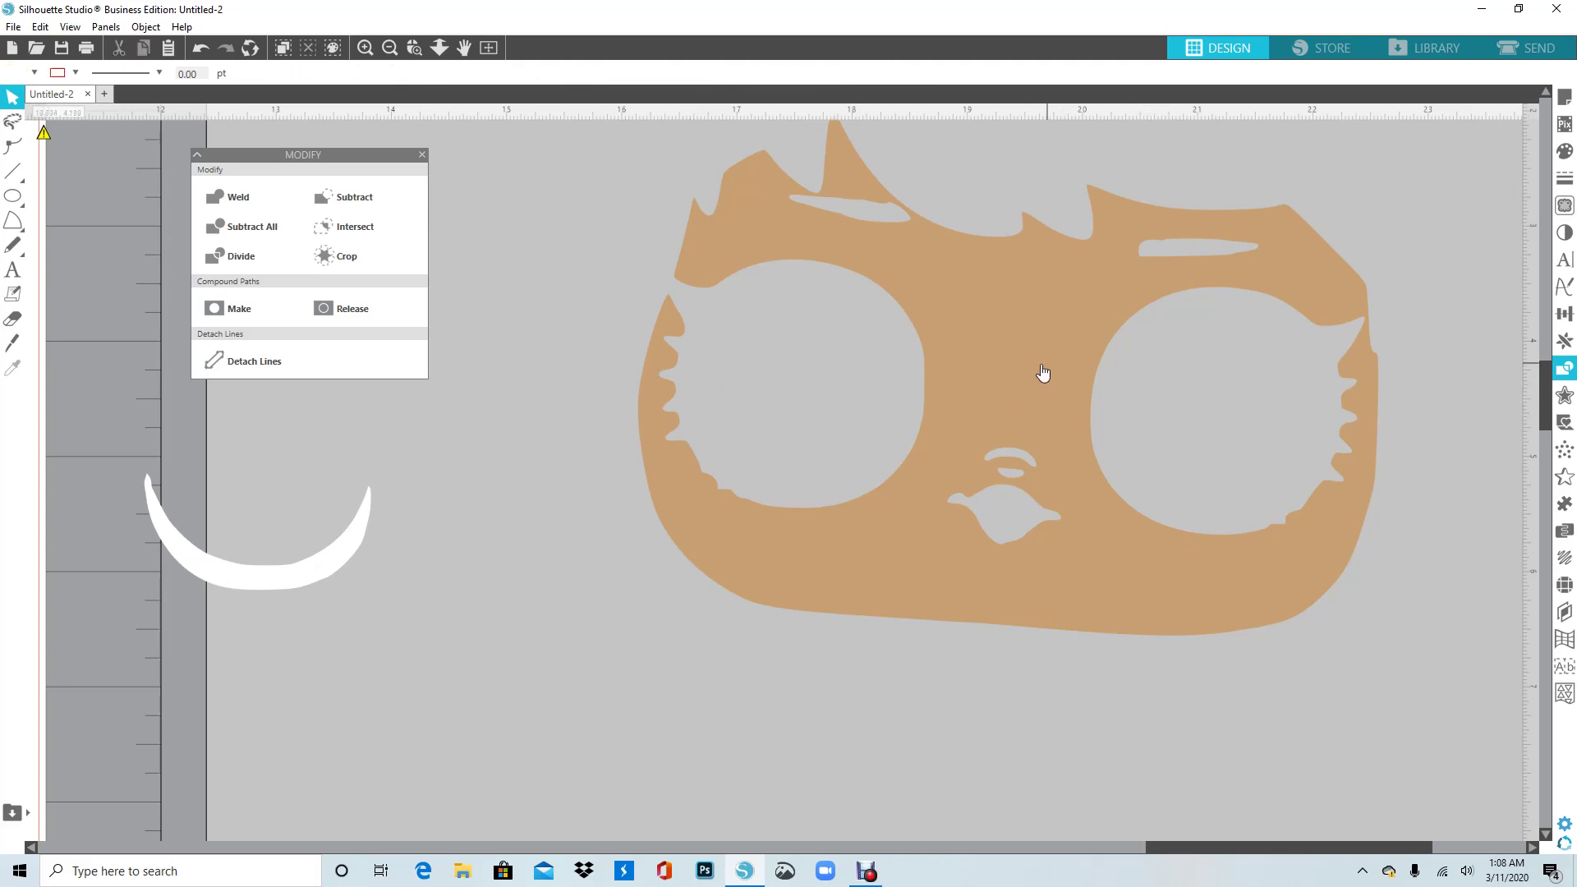
click(422, 155)
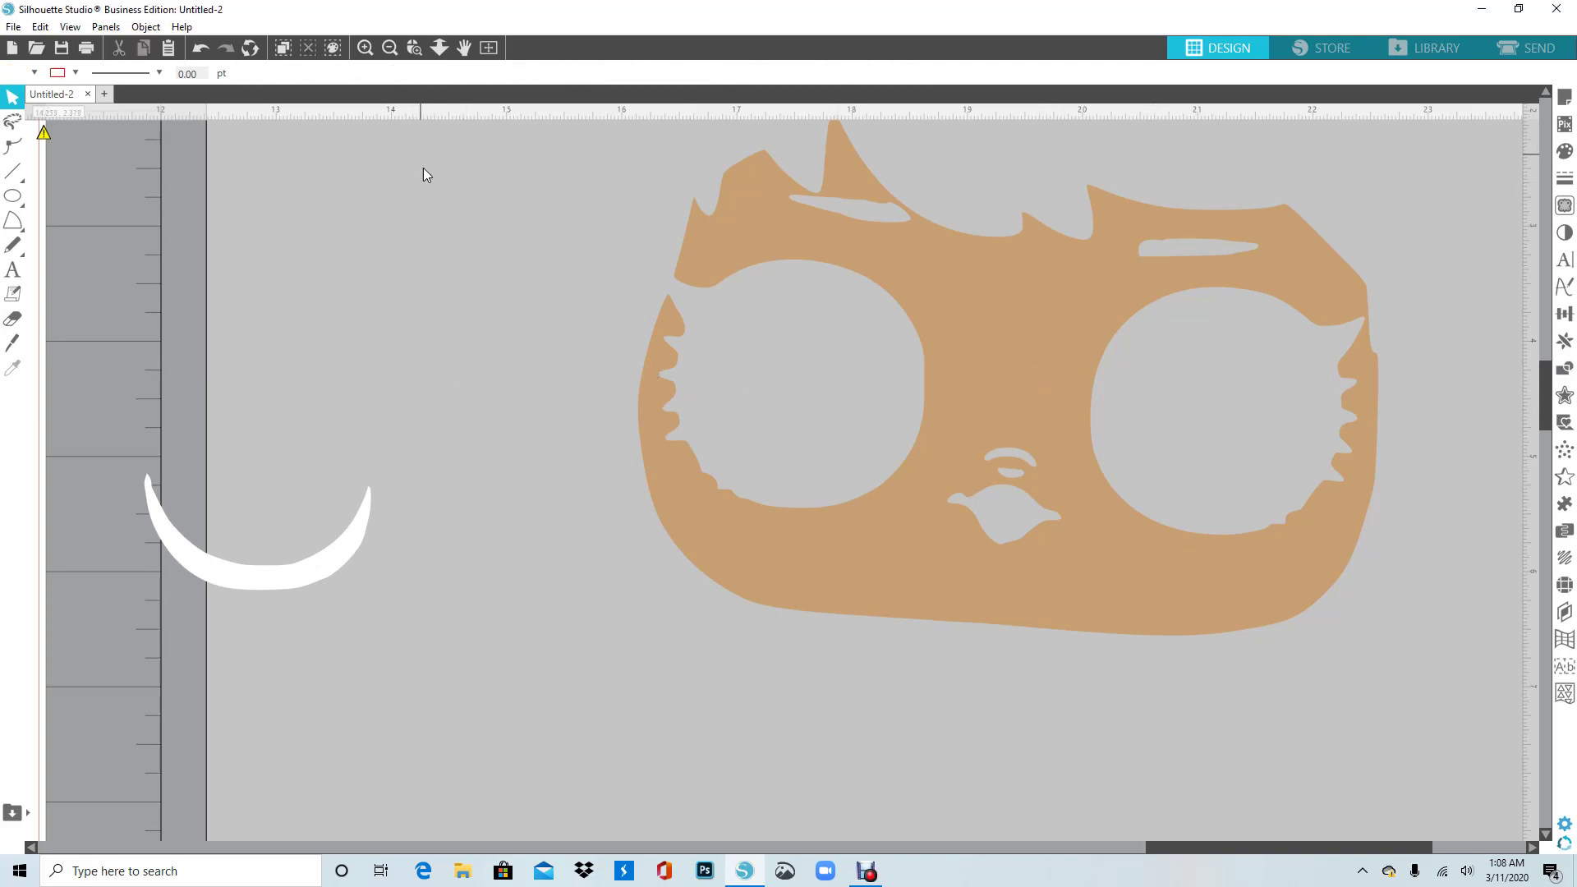
- Place the face piece back on the doll's head and fit the white crescent into the lower part of the left eye
click(388, 49)
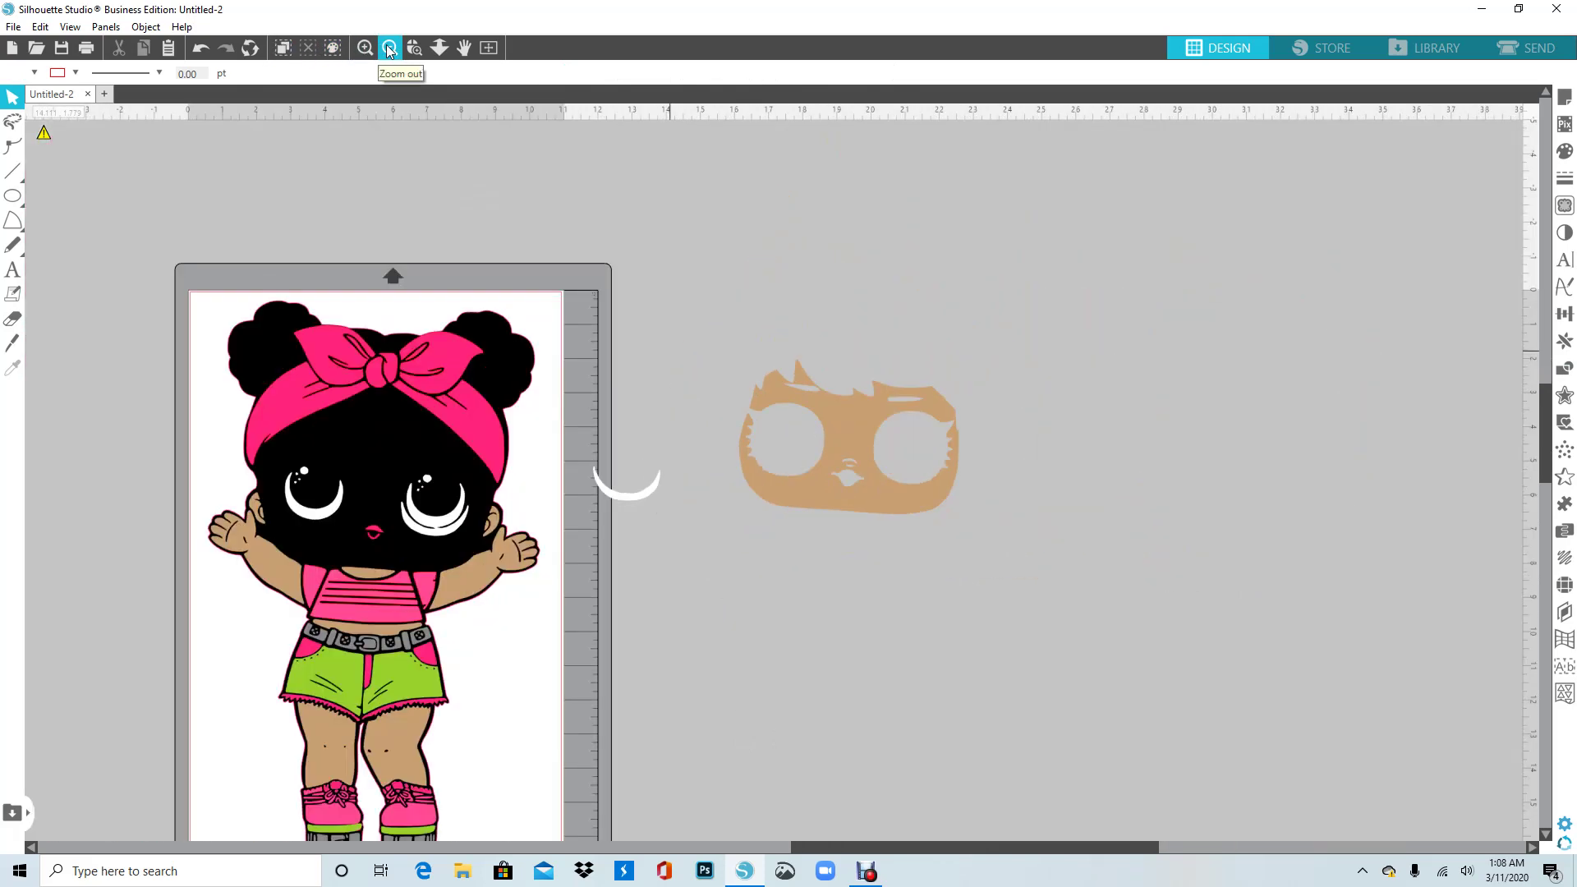
drag(922, 847, 851, 848)
scroll(1545, 476, down, 3)
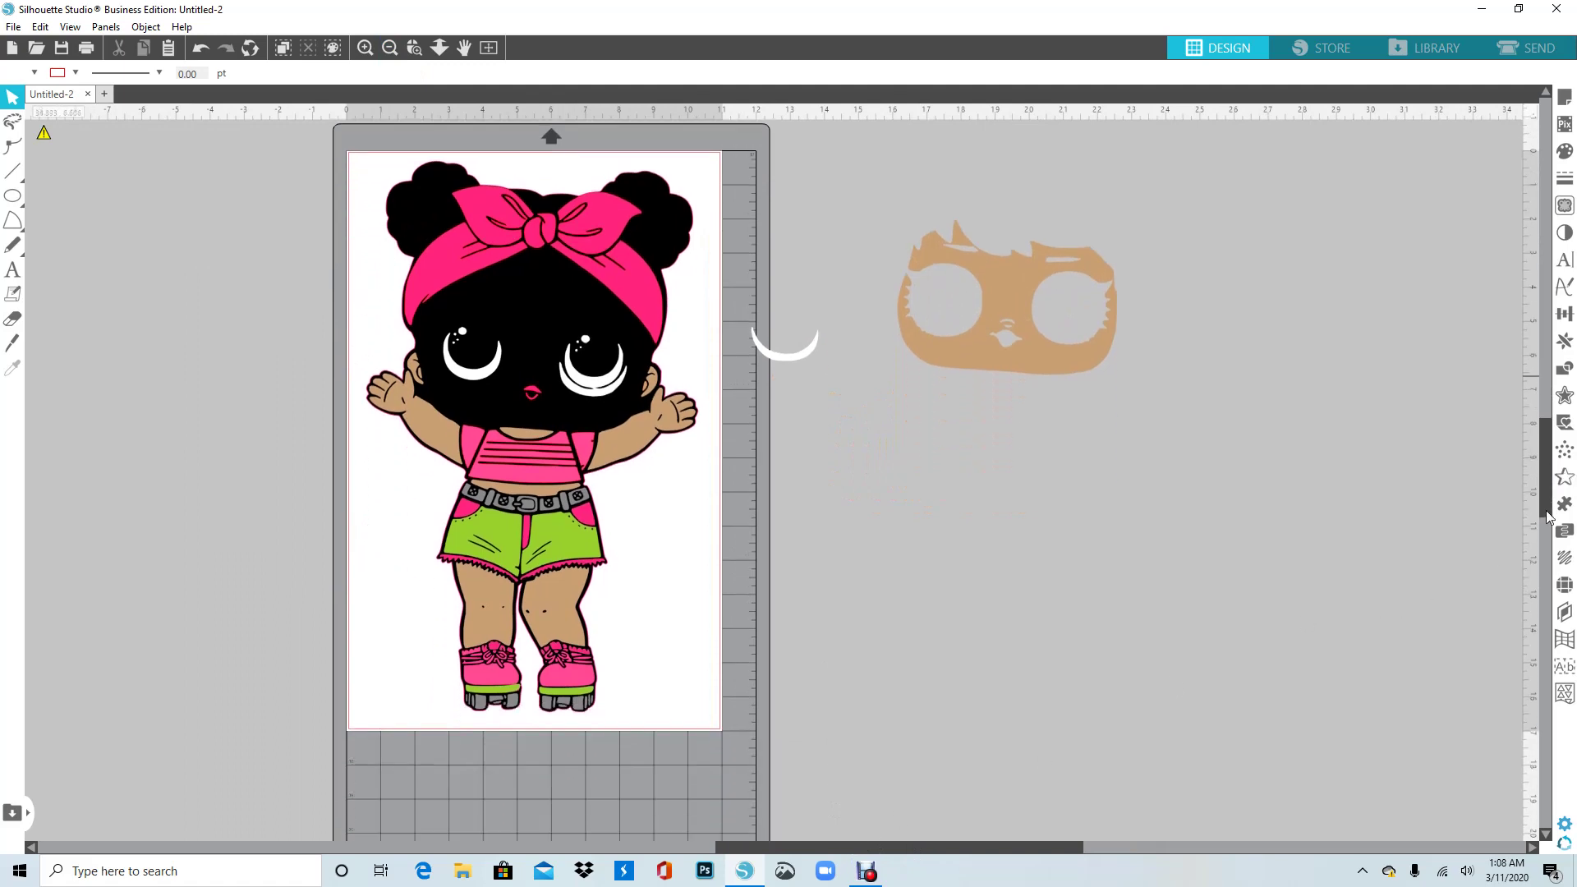
drag(1107, 323, 620, 365)
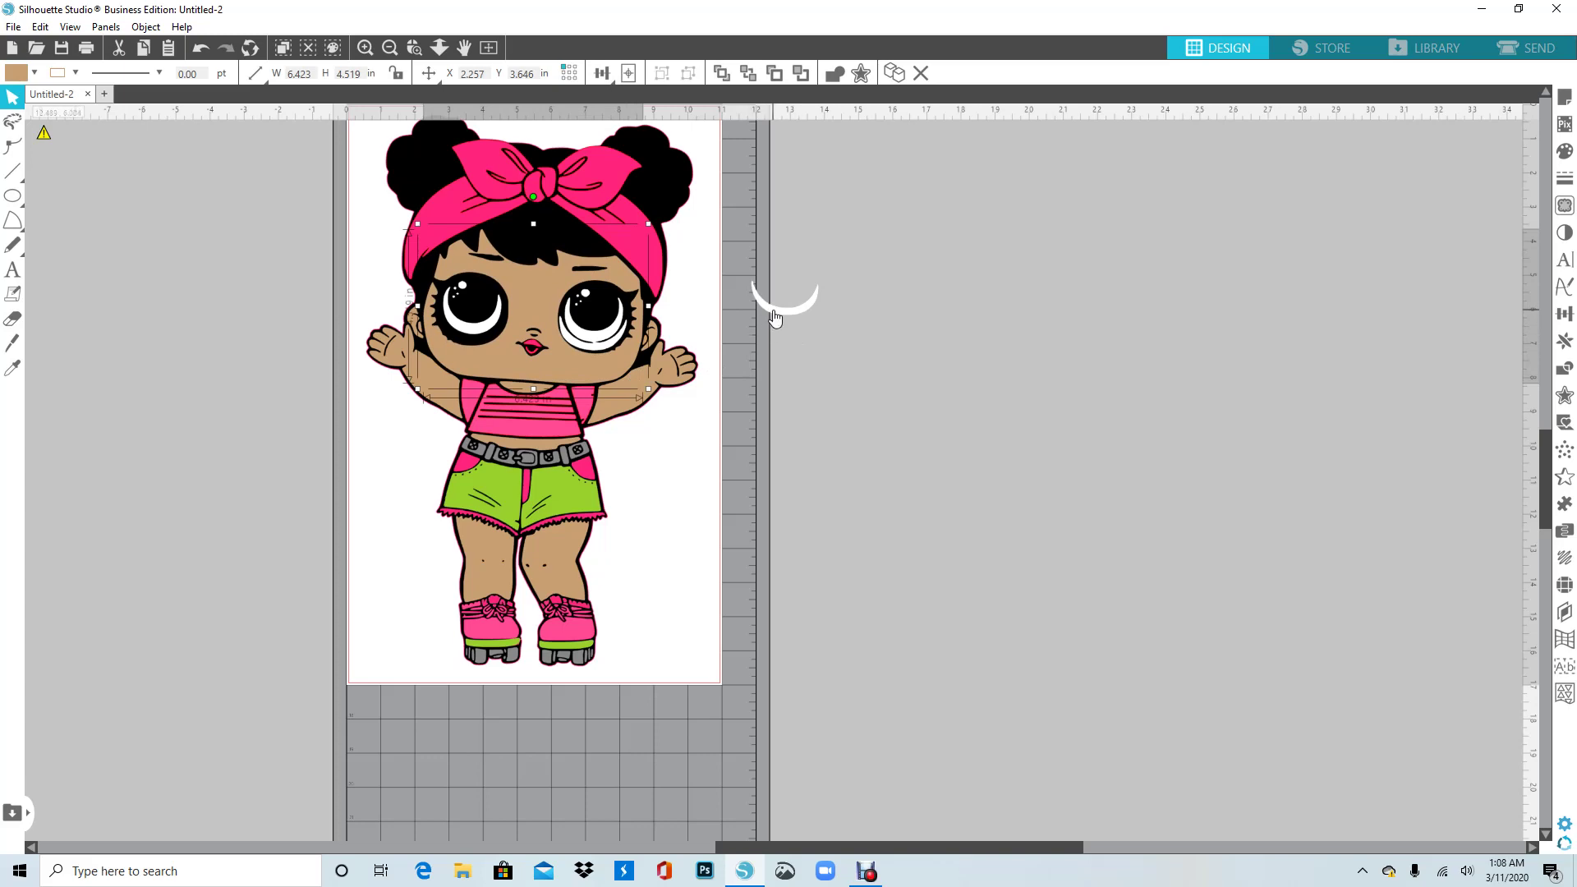
drag(756, 317, 463, 343)
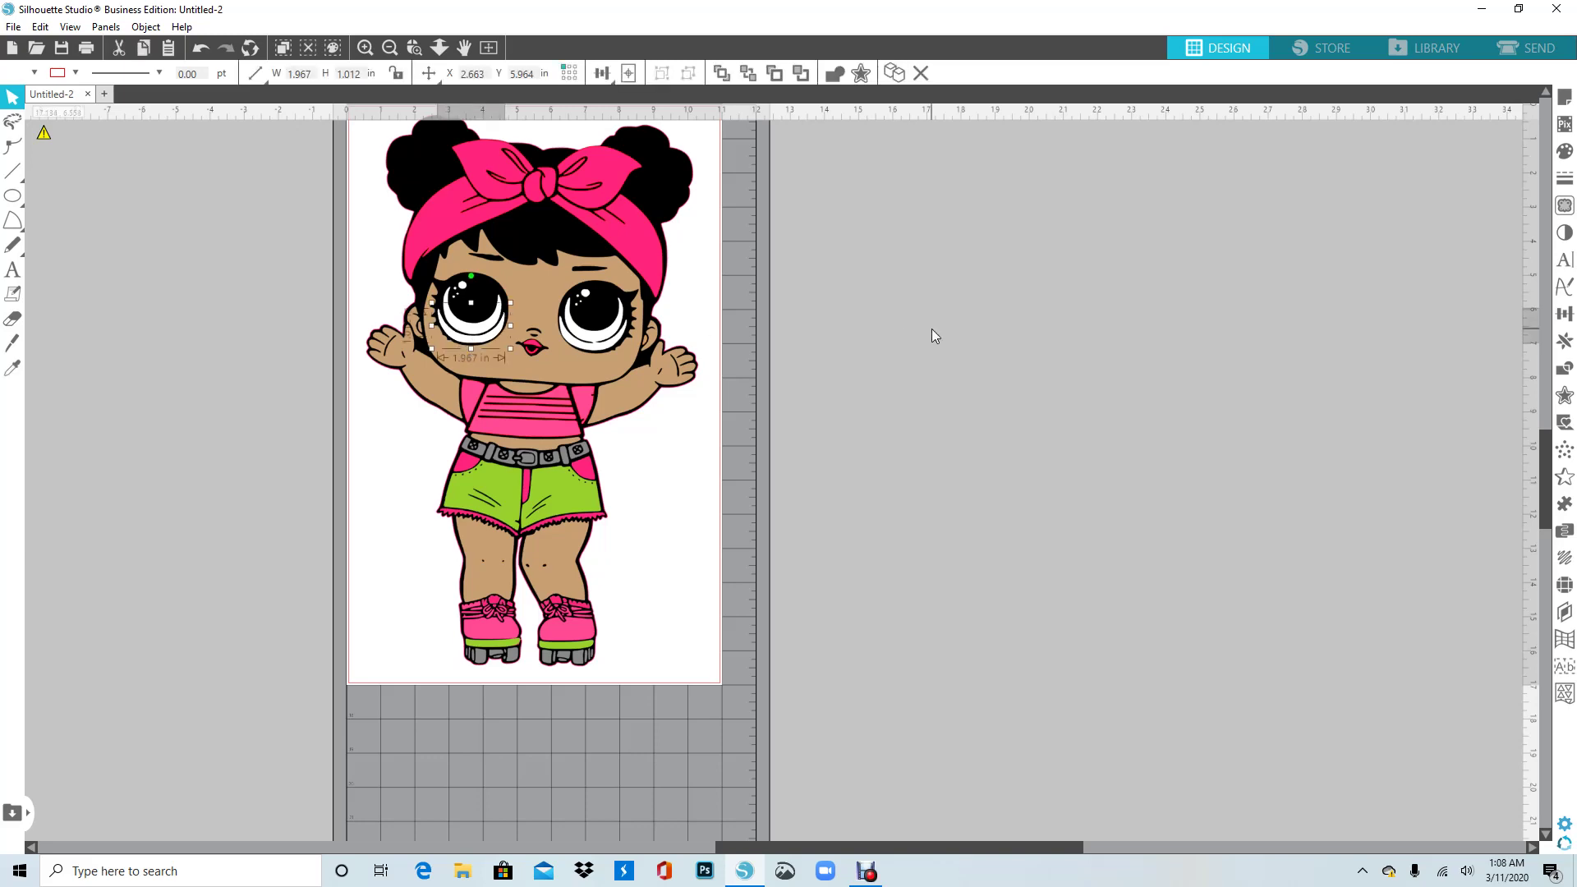
click(1021, 356)
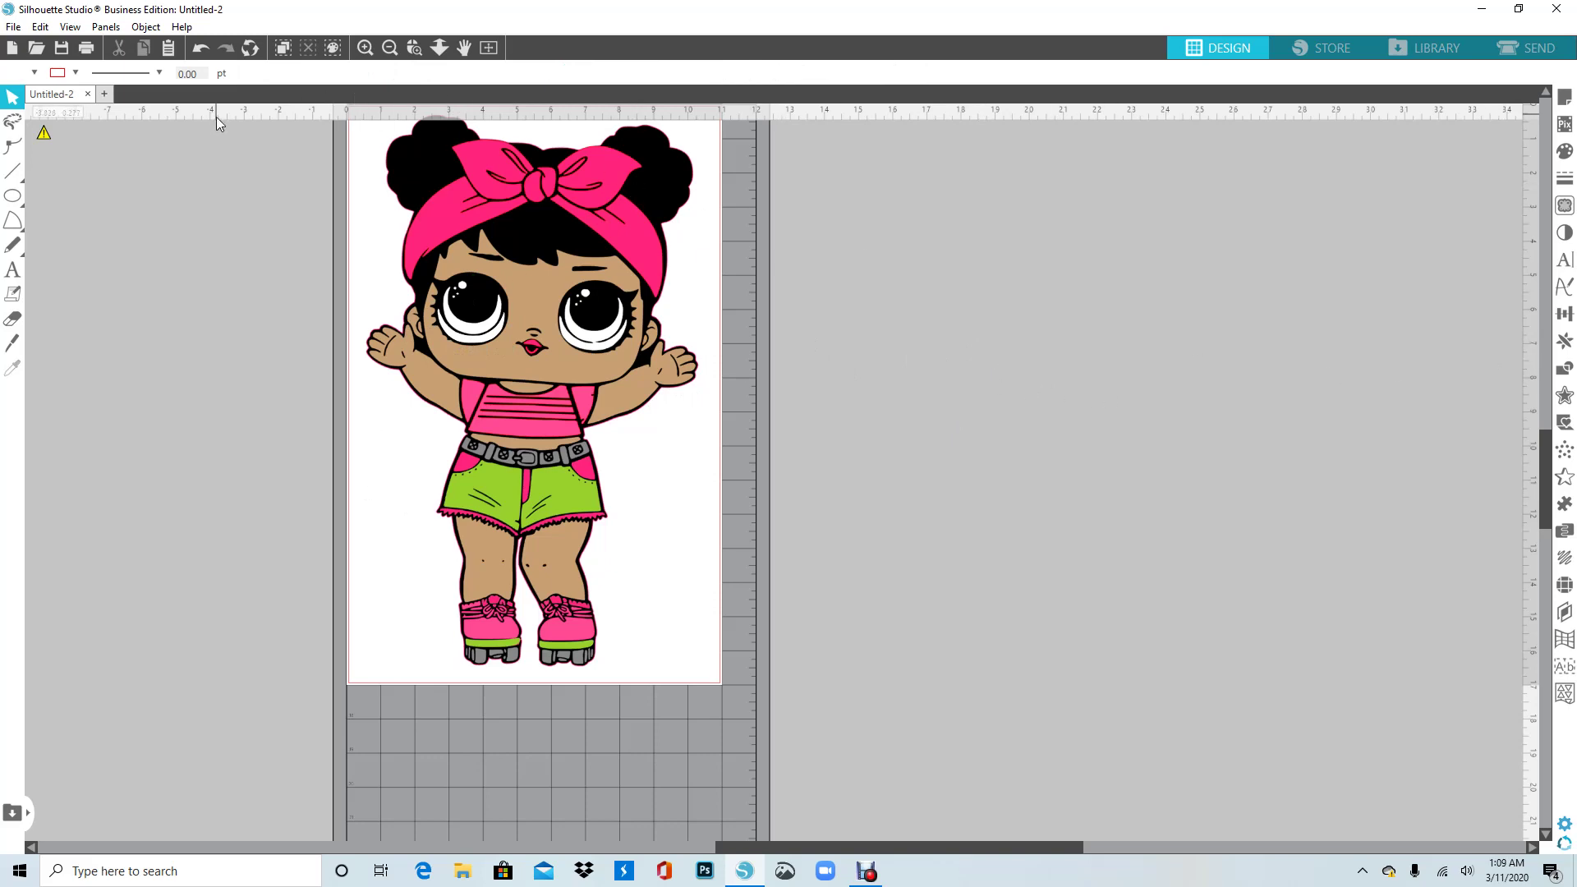
- Group all the doll pieces and nudge the design slightly down and right to about X 0.604 in, Y 0.401 in
drag(220, 129, 845, 796)
right_click(609, 214)
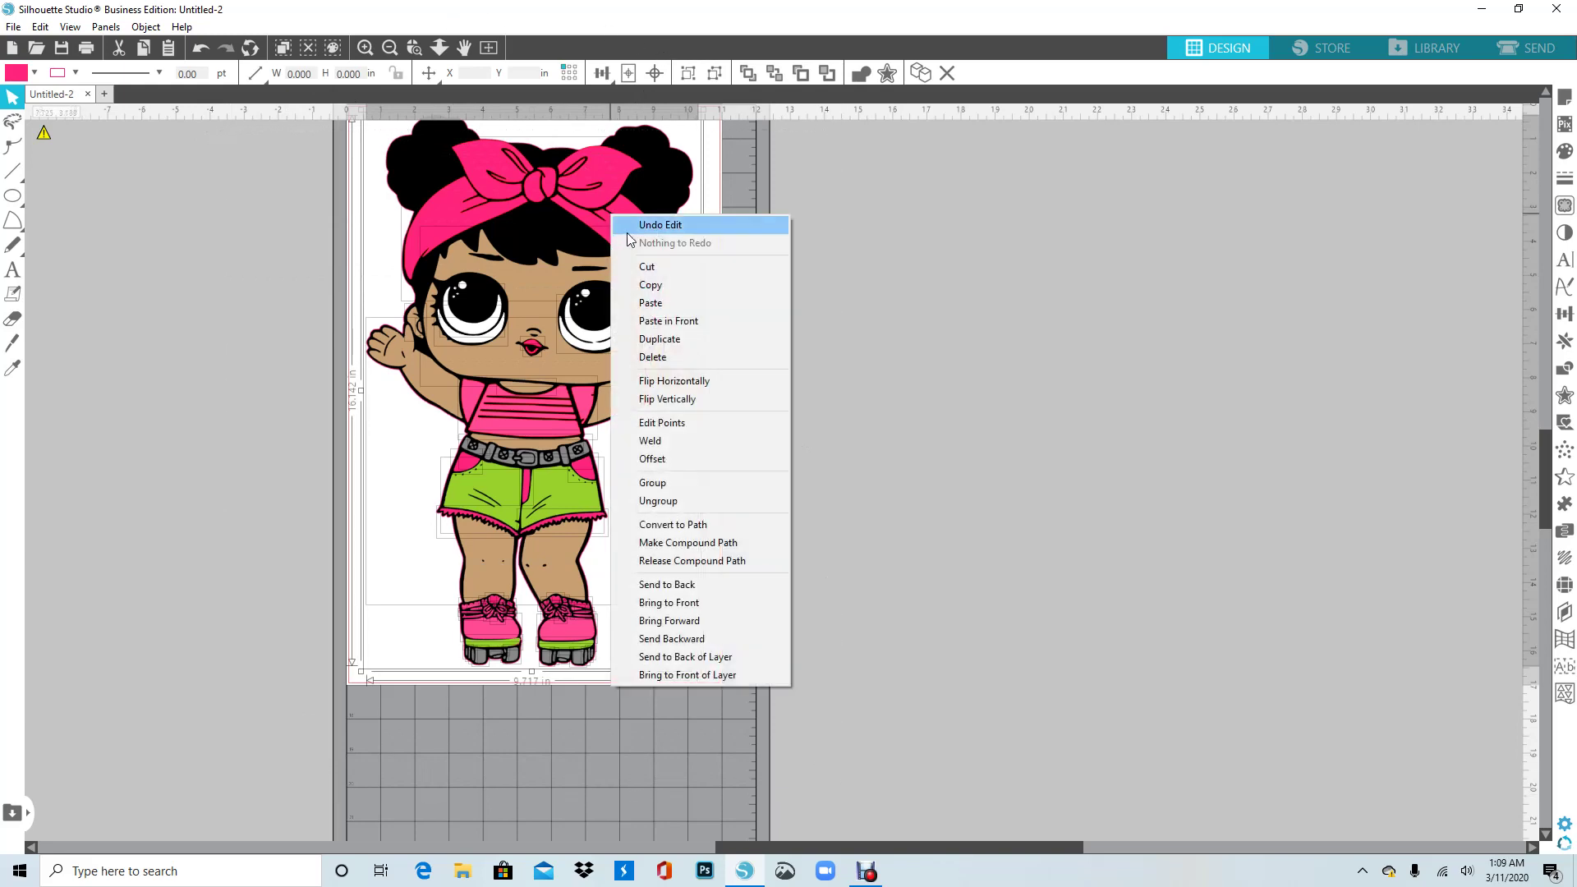
click(690, 482)
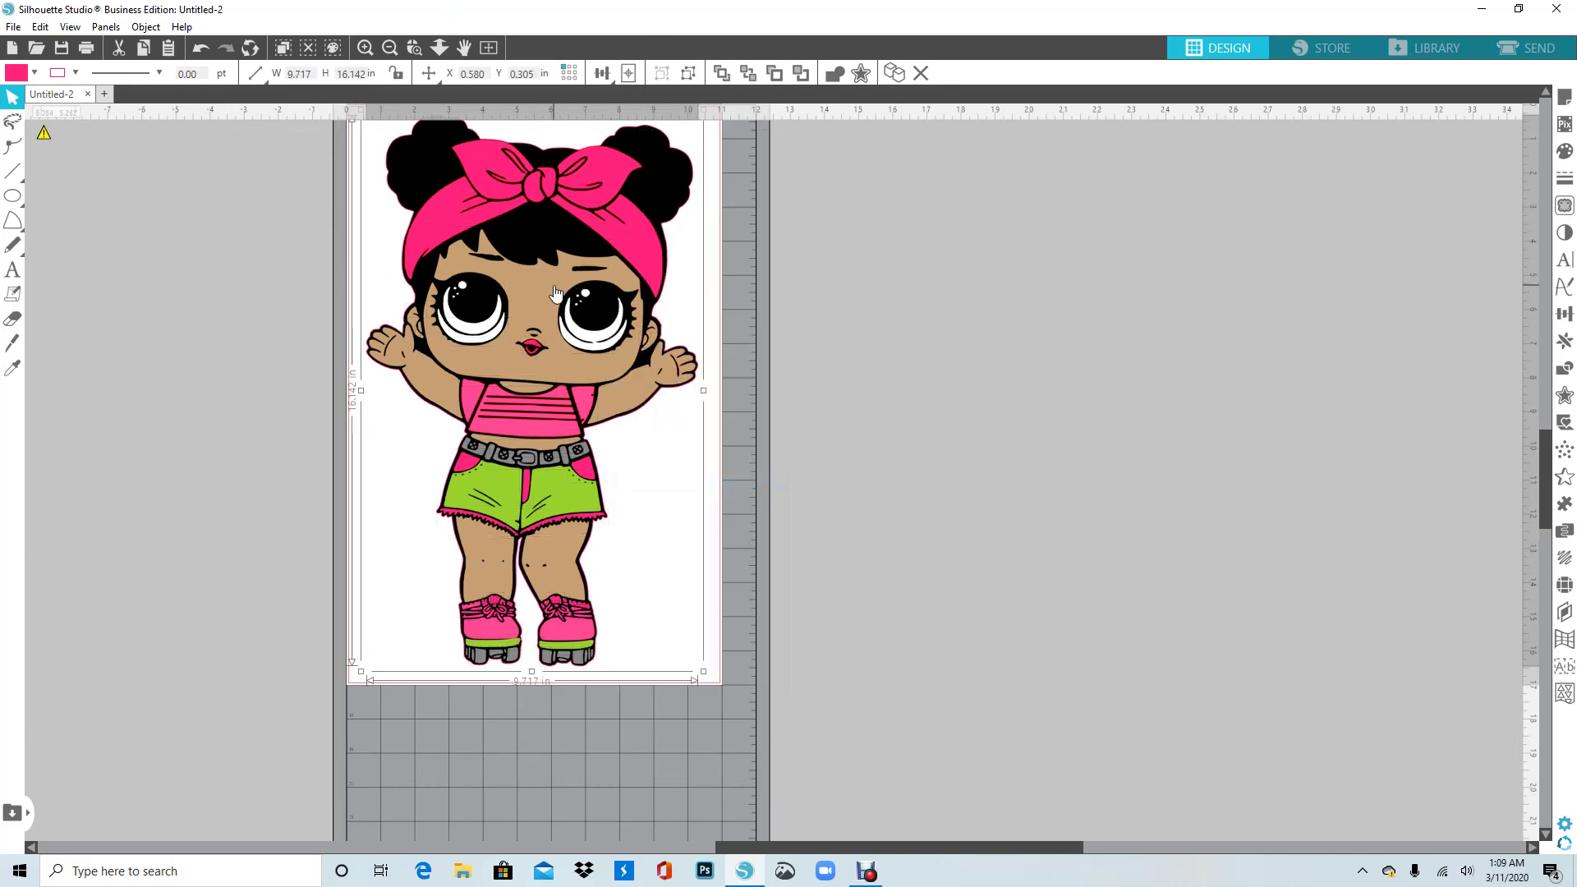
mouse_move(542, 283)
mouse_down()
mouse_move(608, 294)
mouse_move(617, 312)
mouse_move(568, 292)
mouse_move(557, 267)
mouse_up()
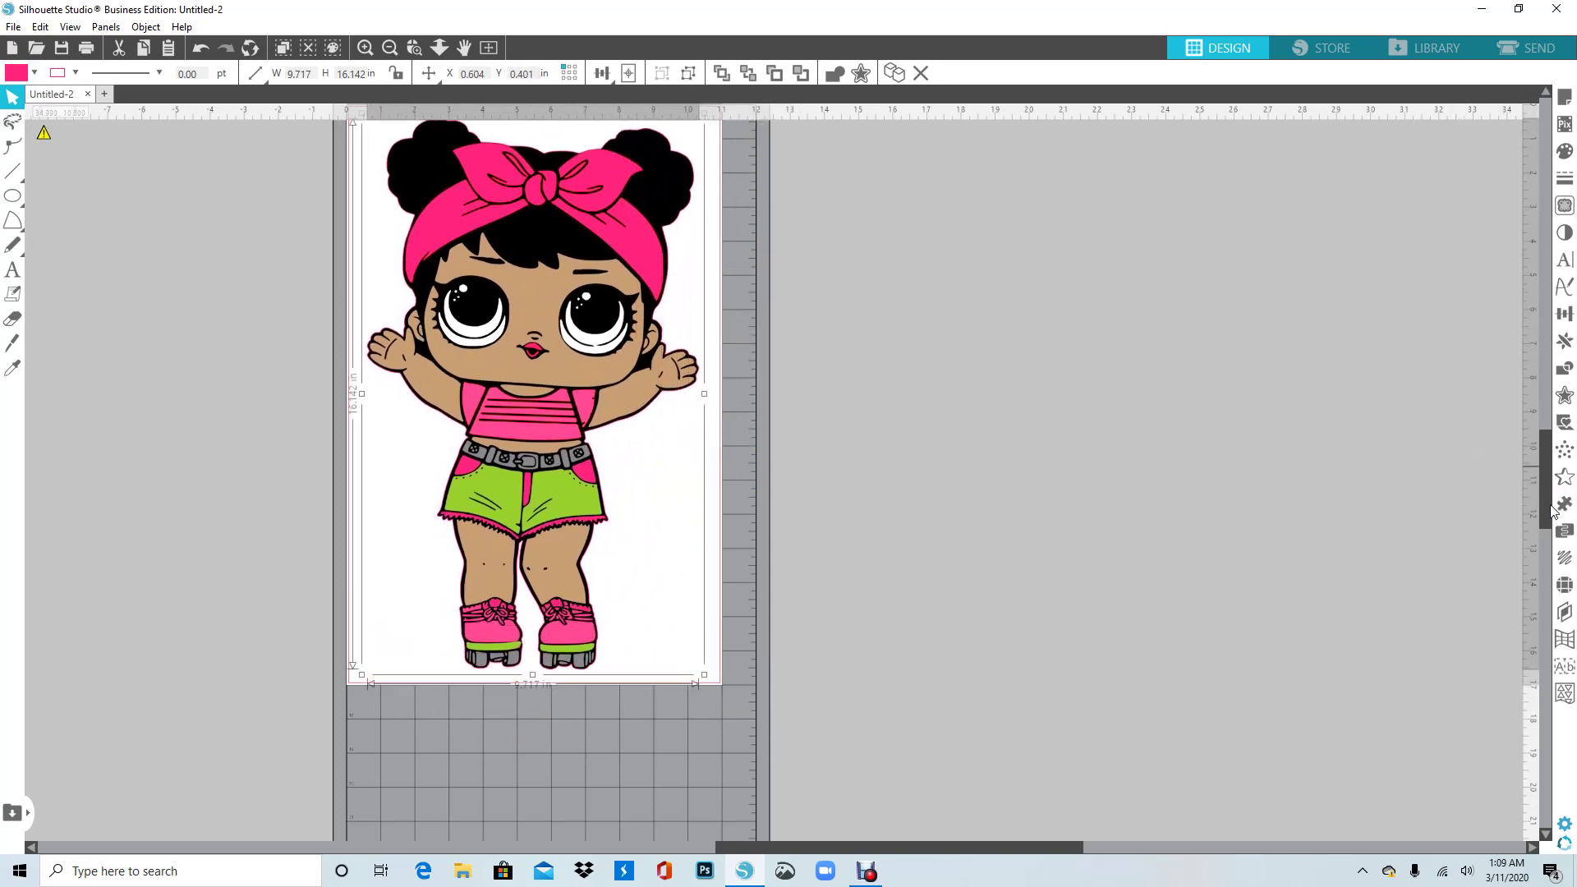
mouse_move(1542, 488)
mouse_down()
mouse_move(1537, 446)
mouse_move(1542, 493)
mouse_up()
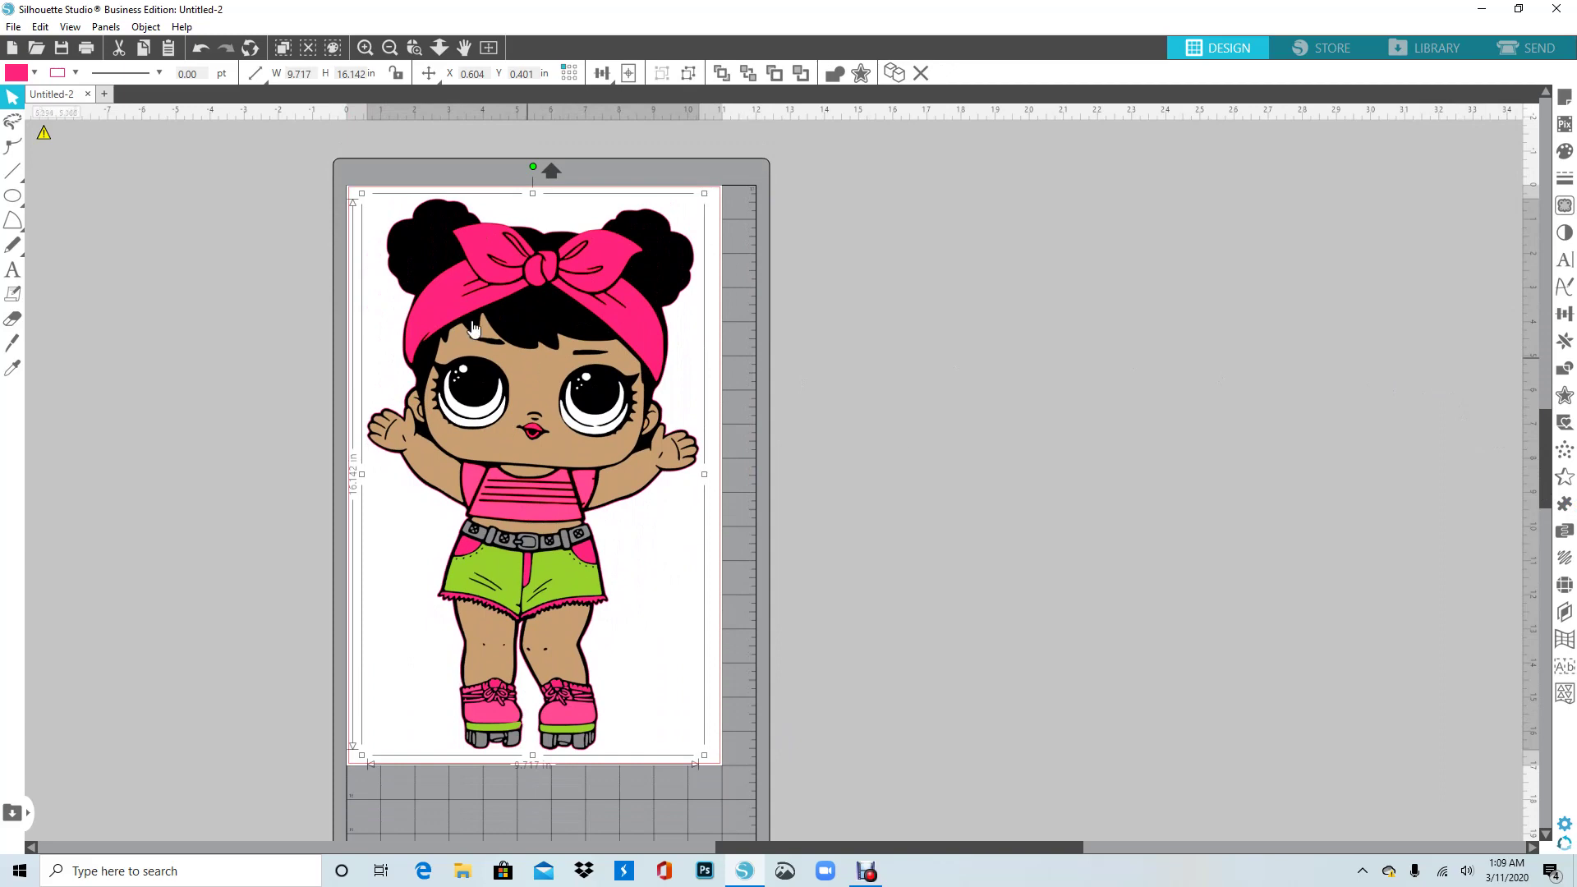